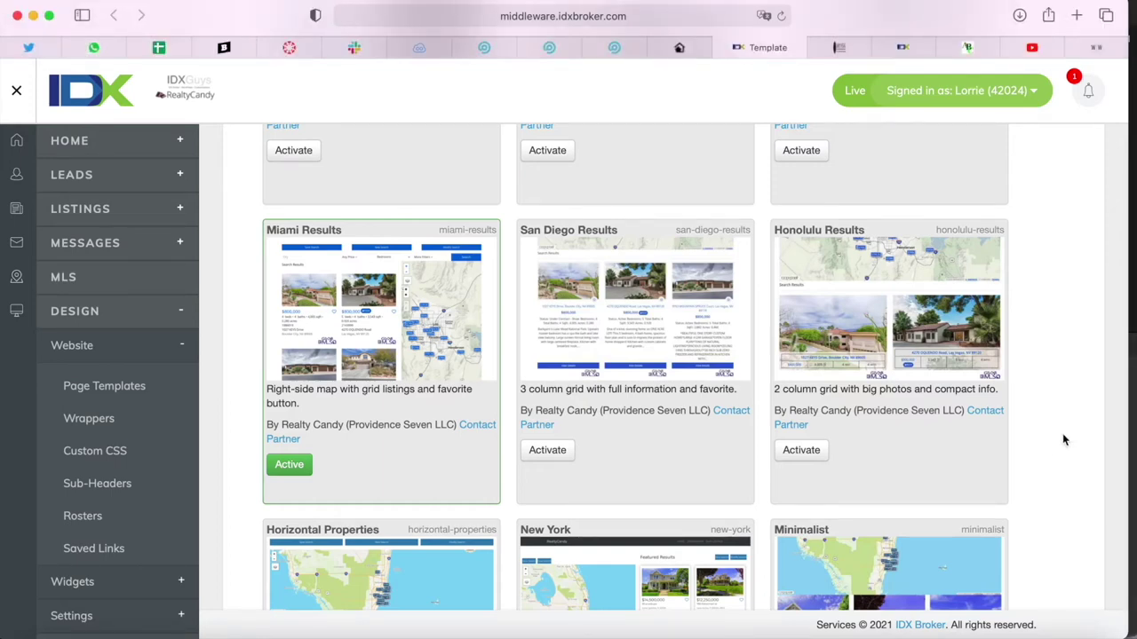
Step: Review the results template list and then the live Las Vegas search results
{"action": "scroll", "coordinate": [1063, 437], "scroll_direction": "up", "scroll_amount": 10}
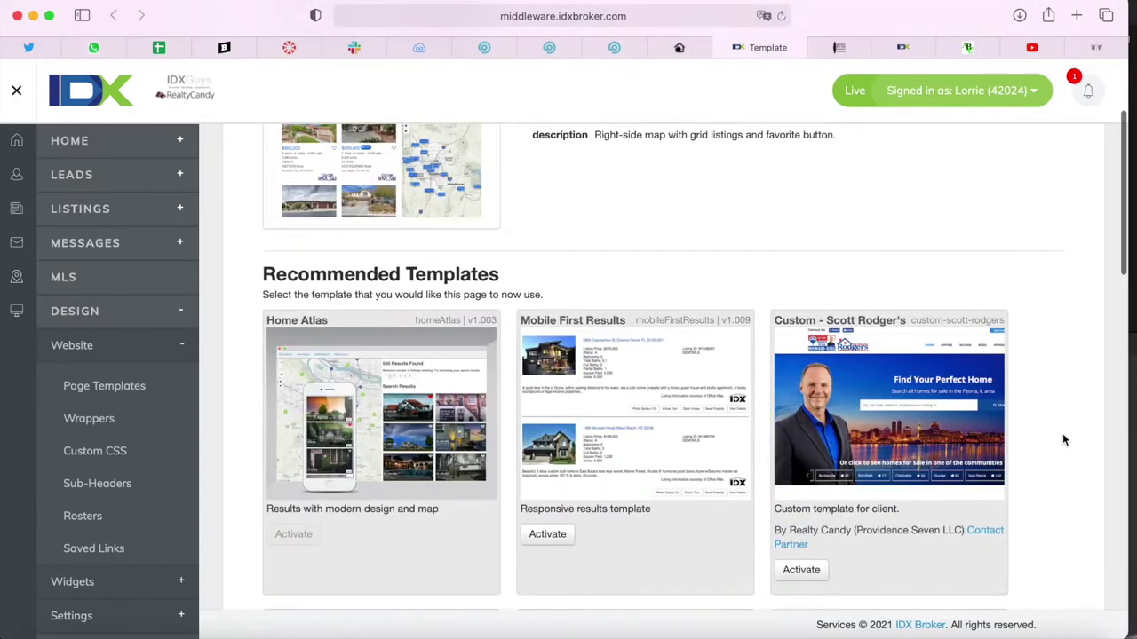
{"action": "scroll", "coordinate": [1063, 440], "scroll_direction": "down", "scroll_amount": 8}
{"action": "scroll", "coordinate": [1062, 439], "scroll_direction": "down", "scroll_amount": 15}
{"action": "scroll", "coordinate": [1062, 439], "scroll_direction": "down", "scroll_amount": 5}
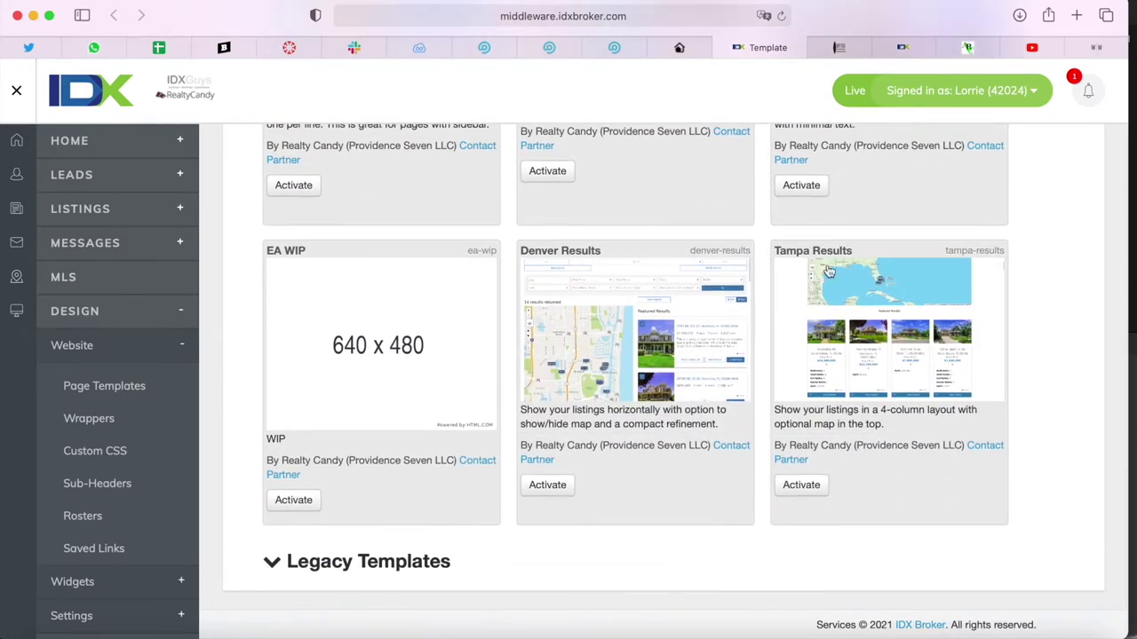
{"action": "left_click", "coordinate": [839, 48]}
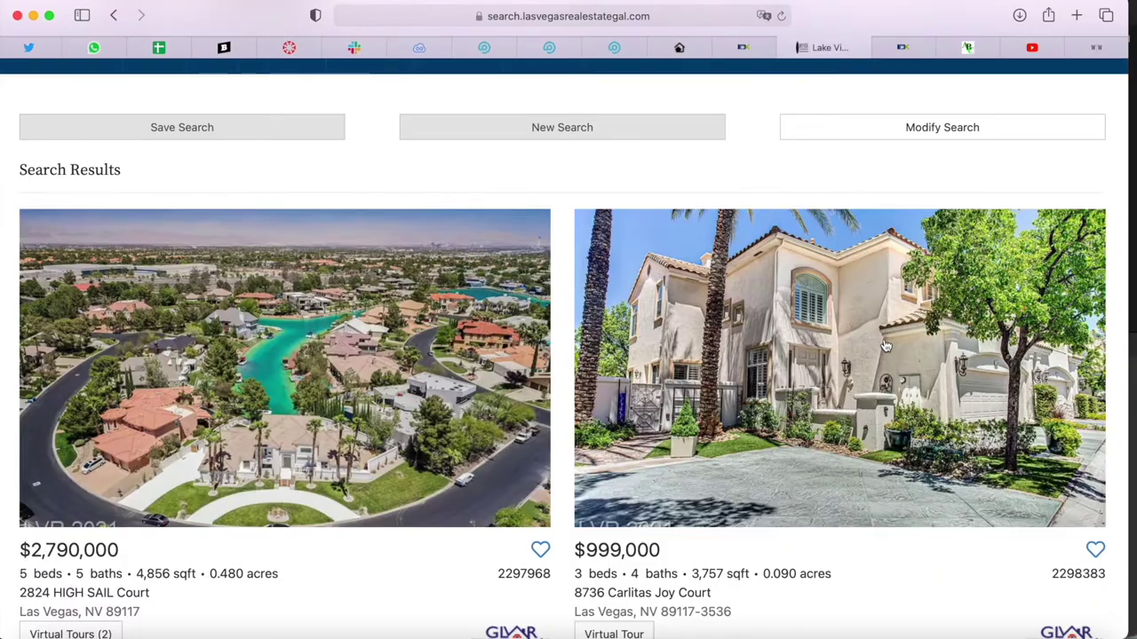
{"action": "scroll", "coordinate": [885, 347], "scroll_direction": "down", "scroll_amount": 10}
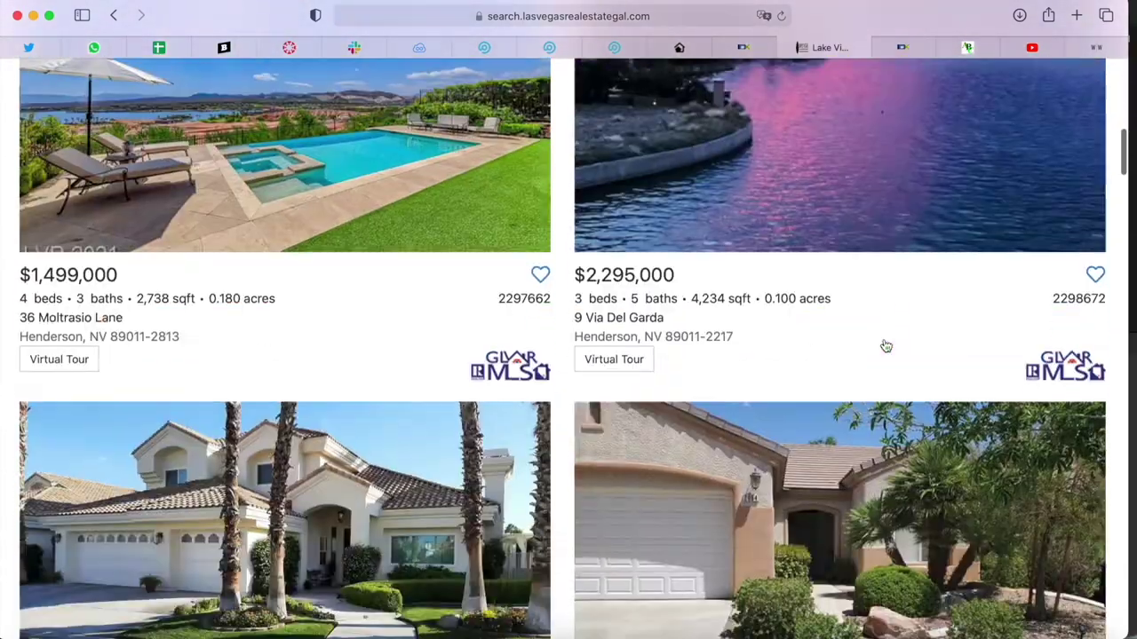
{"action": "scroll", "coordinate": [886, 347], "scroll_direction": "down", "scroll_amount": 15}
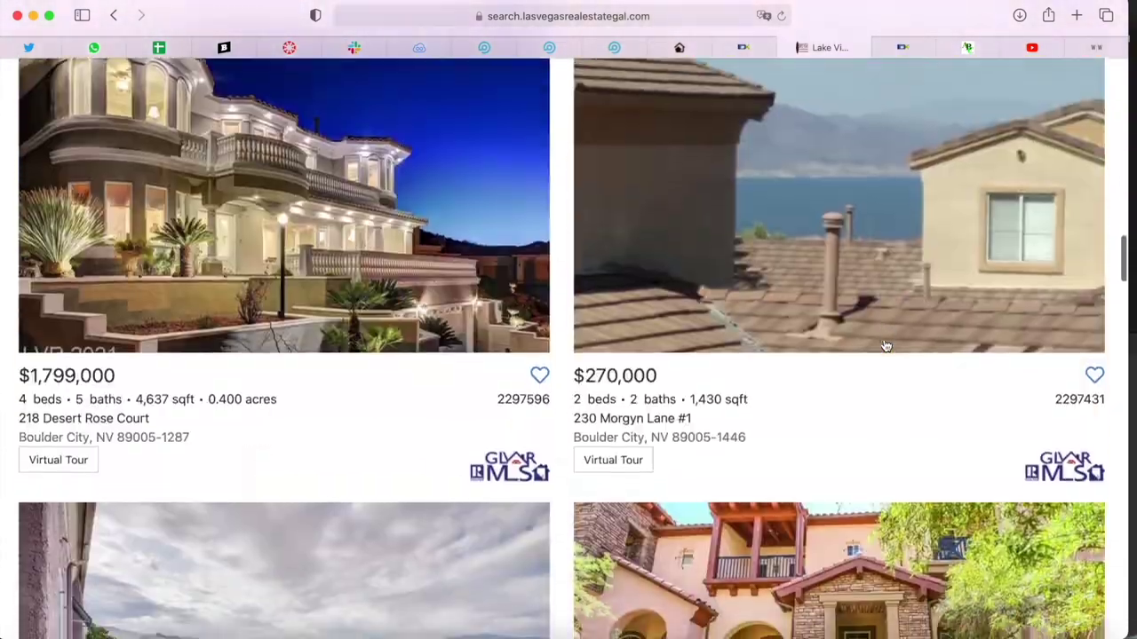
{"action": "scroll", "coordinate": [885, 346], "scroll_direction": "down", "scroll_amount": 3}
{"action": "scroll", "coordinate": [885, 346], "scroll_direction": "up", "scroll_amount": 20}
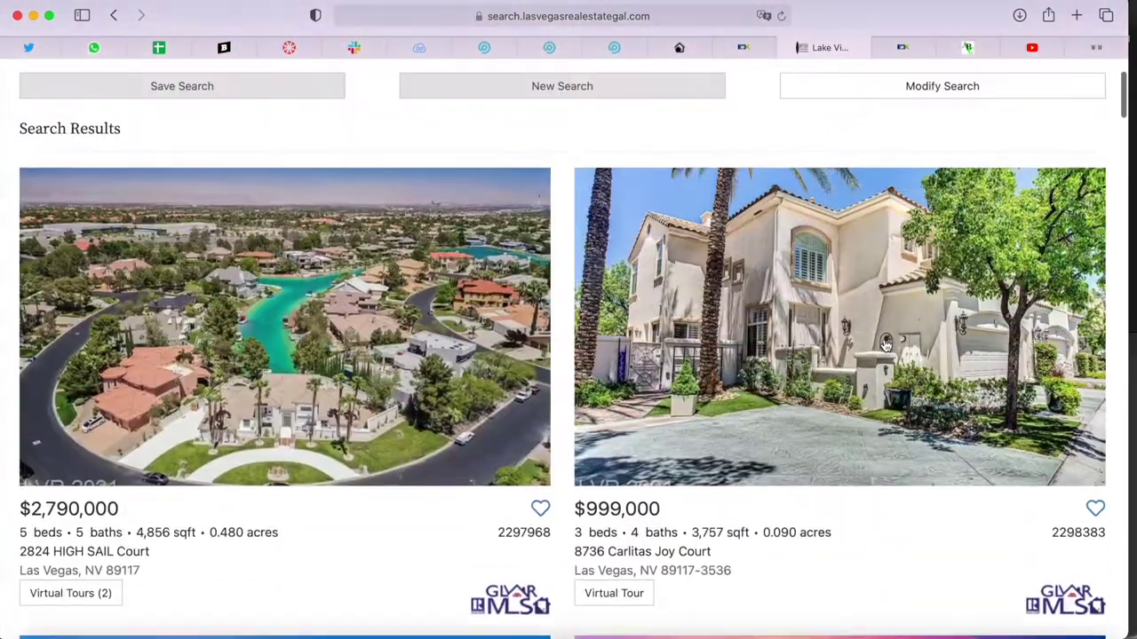
{"action": "scroll", "coordinate": [885, 347], "scroll_direction": "up", "scroll_amount": 2}
{"action": "scroll", "coordinate": [885, 346], "scroll_direction": "down", "scroll_amount": 2}
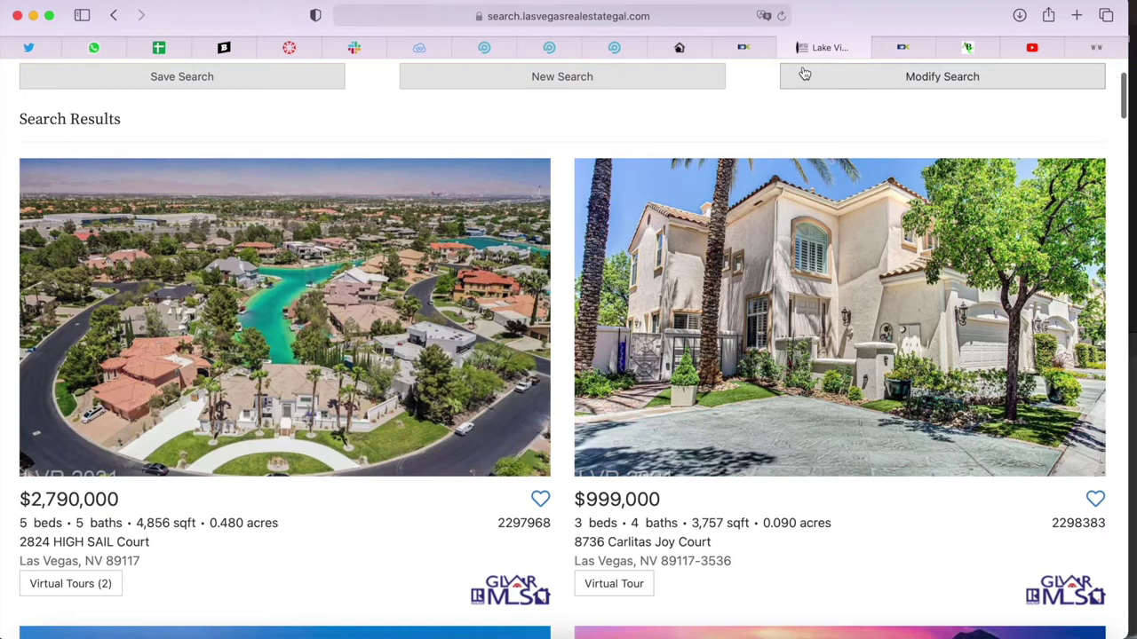
Step: Activate the Denver Results template and return to the live results page
{"action": "left_click", "coordinate": [754, 48]}
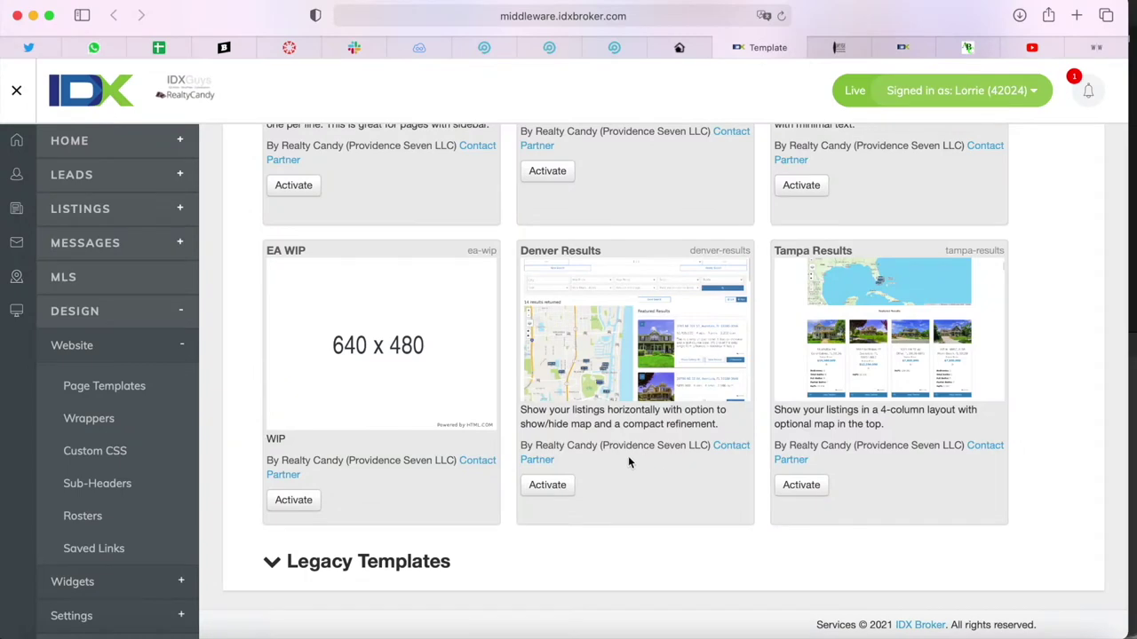
{"action": "left_click", "coordinate": [568, 484]}
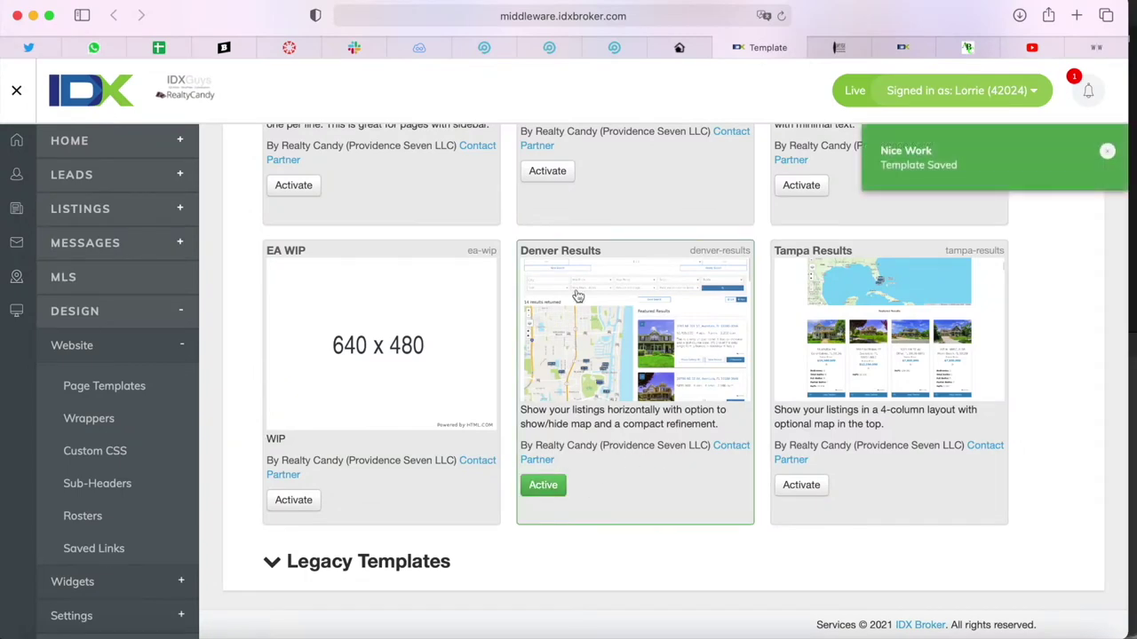
{"action": "left_click", "coordinate": [844, 48]}
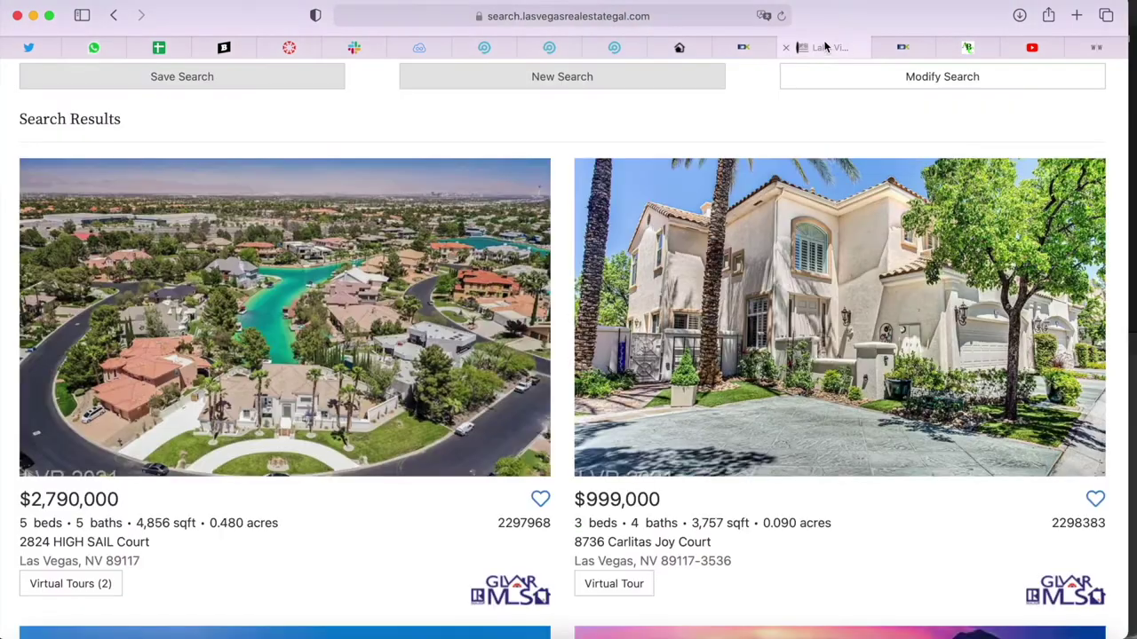
{"action": "left_click", "coordinate": [721, 17]}
{"action": "key", "text": "Return"}
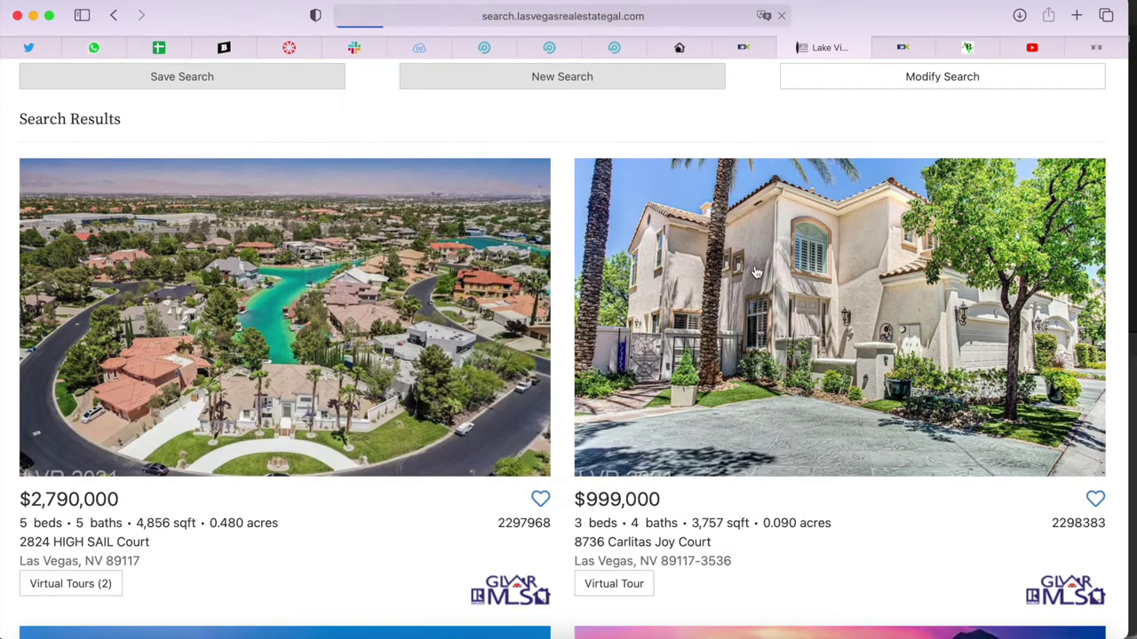
{"action": "scroll", "coordinate": [817, 374], "scroll_direction": "down", "scroll_amount": 10}
{"action": "scroll", "coordinate": [817, 373], "scroll_direction": "down", "scroll_amount": 20}
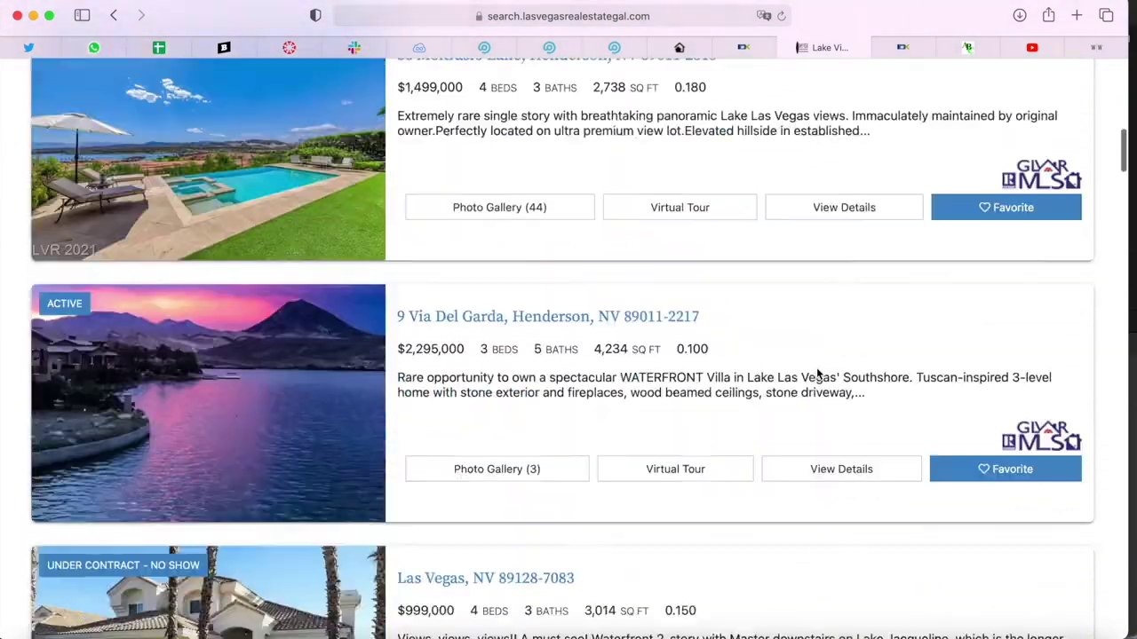
{"action": "scroll", "coordinate": [817, 374], "scroll_direction": "up", "scroll_amount": 15}
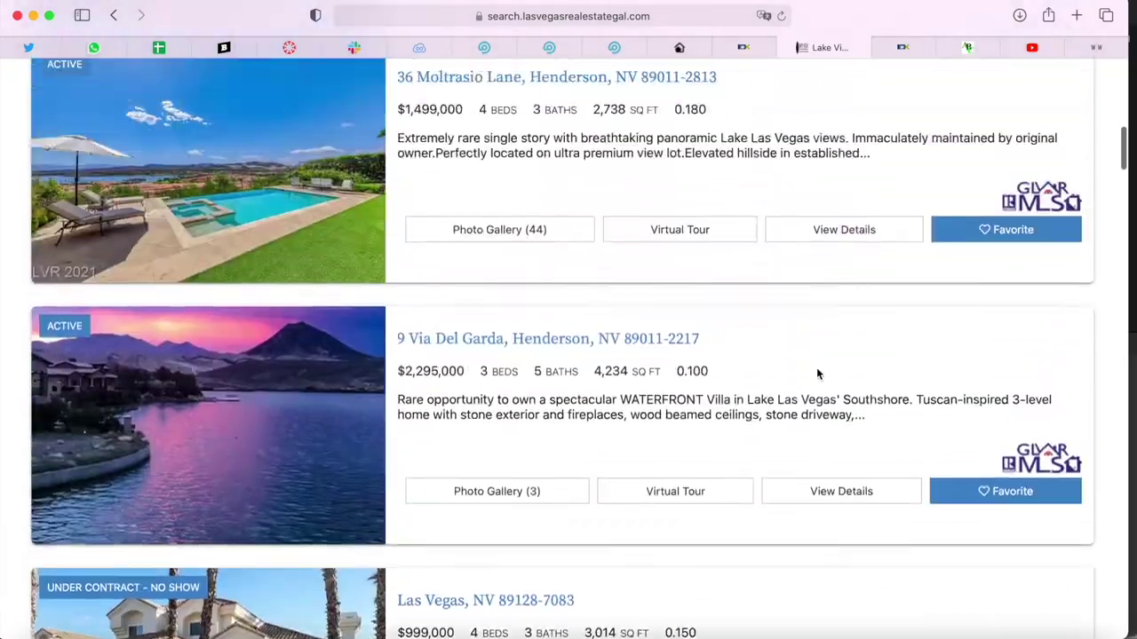
{"action": "scroll", "coordinate": [817, 374], "scroll_direction": "down", "scroll_amount": 20}
{"action": "scroll", "coordinate": [817, 374], "scroll_direction": "down", "scroll_amount": 15}
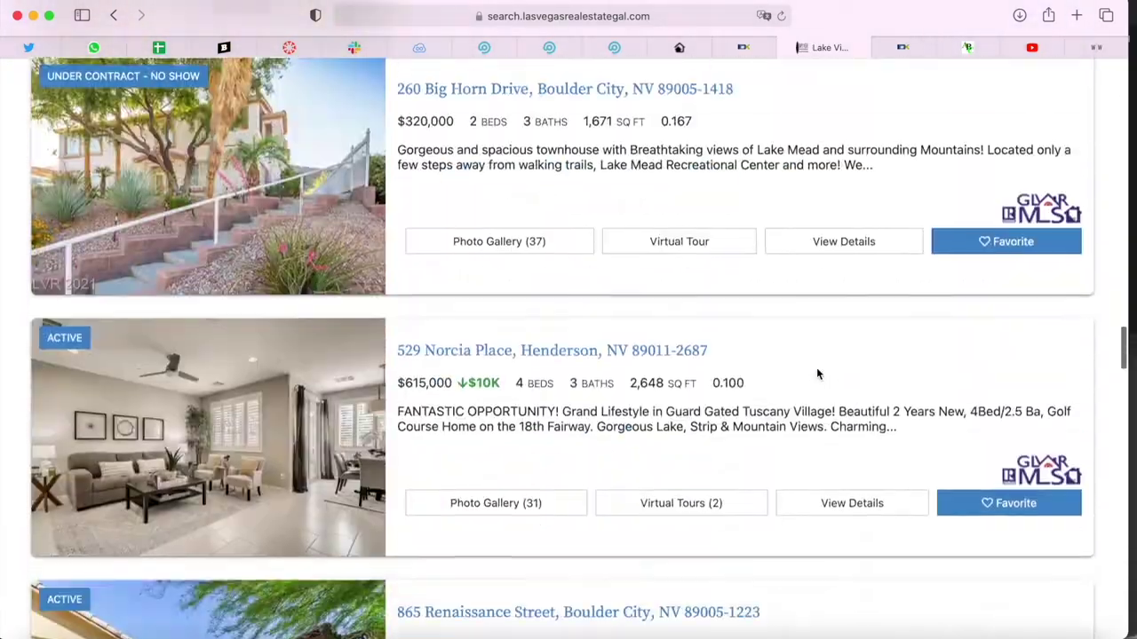
{"action": "scroll", "coordinate": [819, 377], "scroll_direction": "down", "scroll_amount": 3}
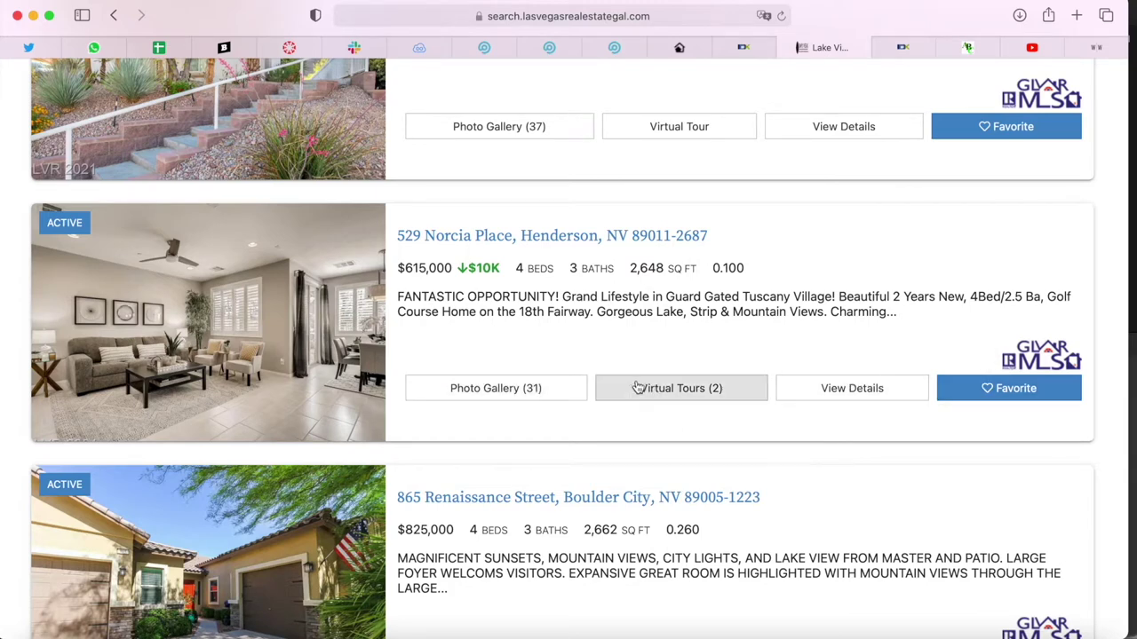
{"action": "left_click", "coordinate": [549, 400]}
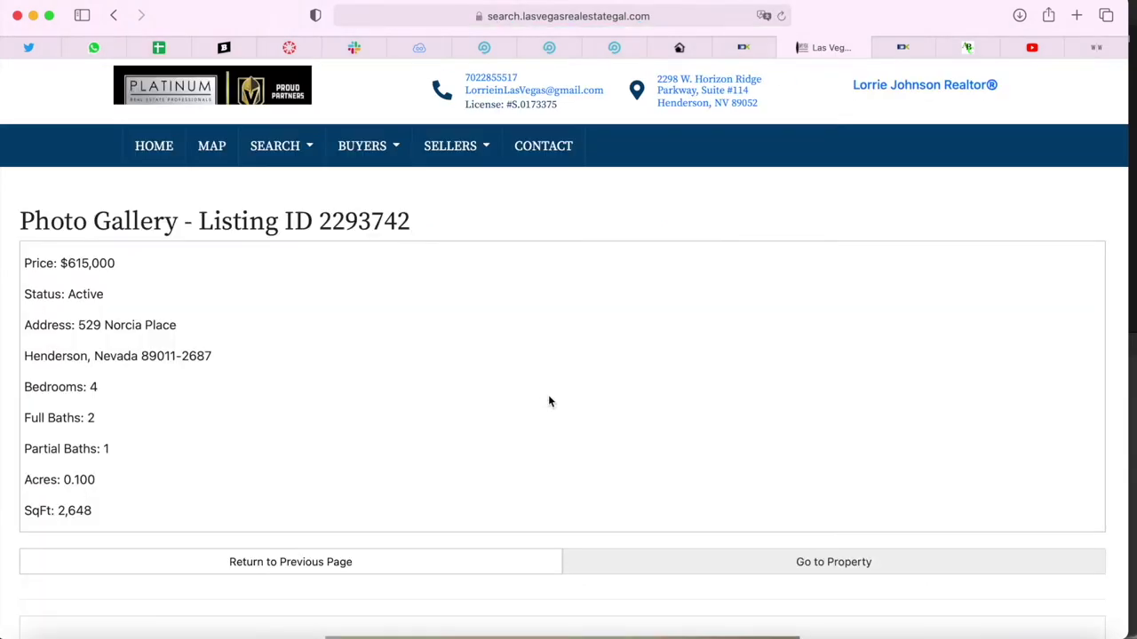
{"action": "scroll", "coordinate": [548, 401], "scroll_direction": "down", "scroll_amount": 10}
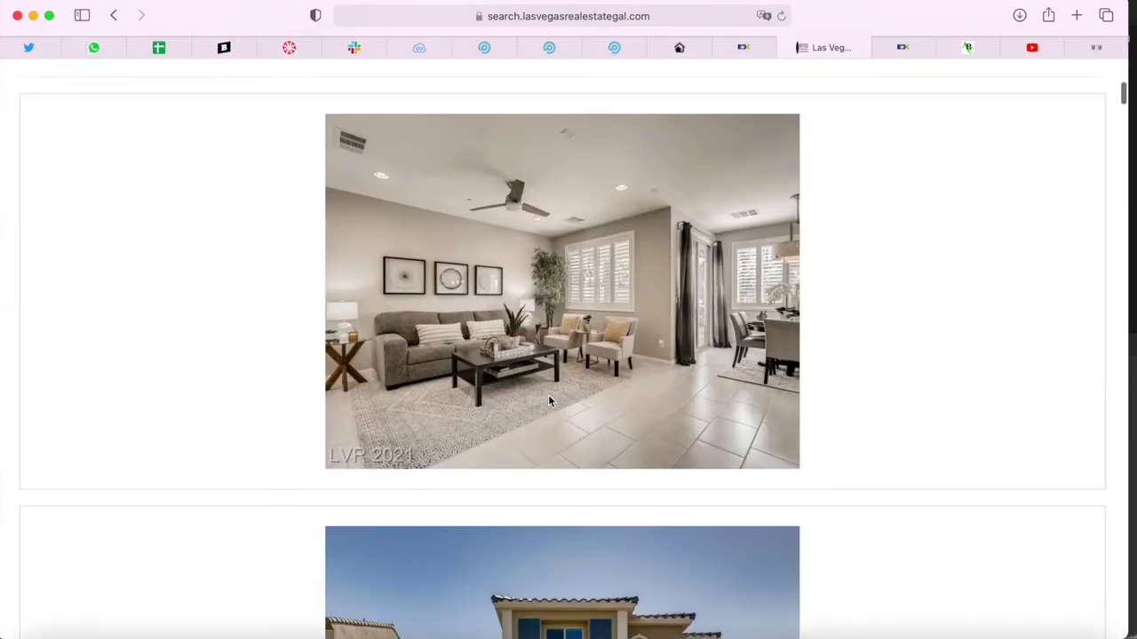
{"action": "scroll", "coordinate": [560, 397], "scroll_direction": "down", "scroll_amount": 15}
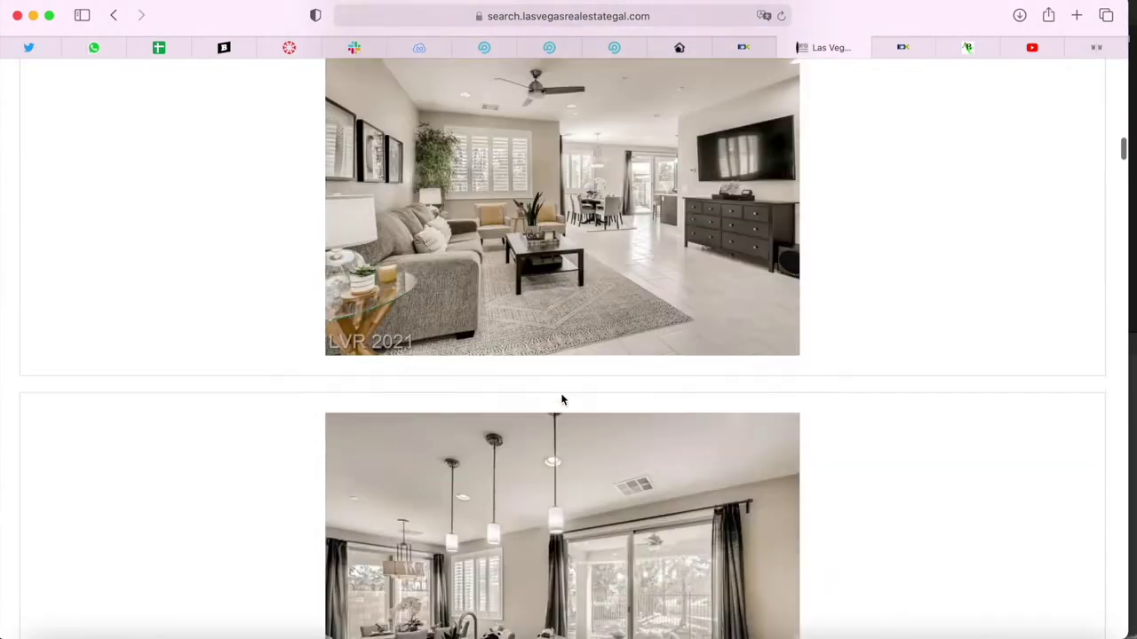
{"action": "scroll", "coordinate": [561, 400], "scroll_direction": "down", "scroll_amount": 15}
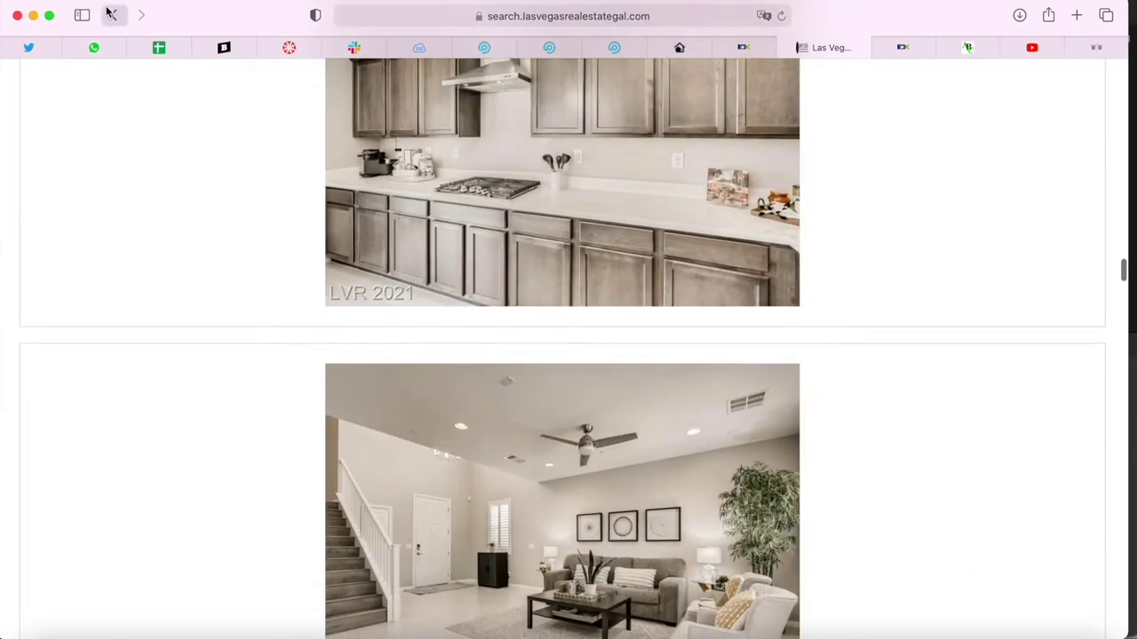
{"action": "left_click", "coordinate": [110, 14]}
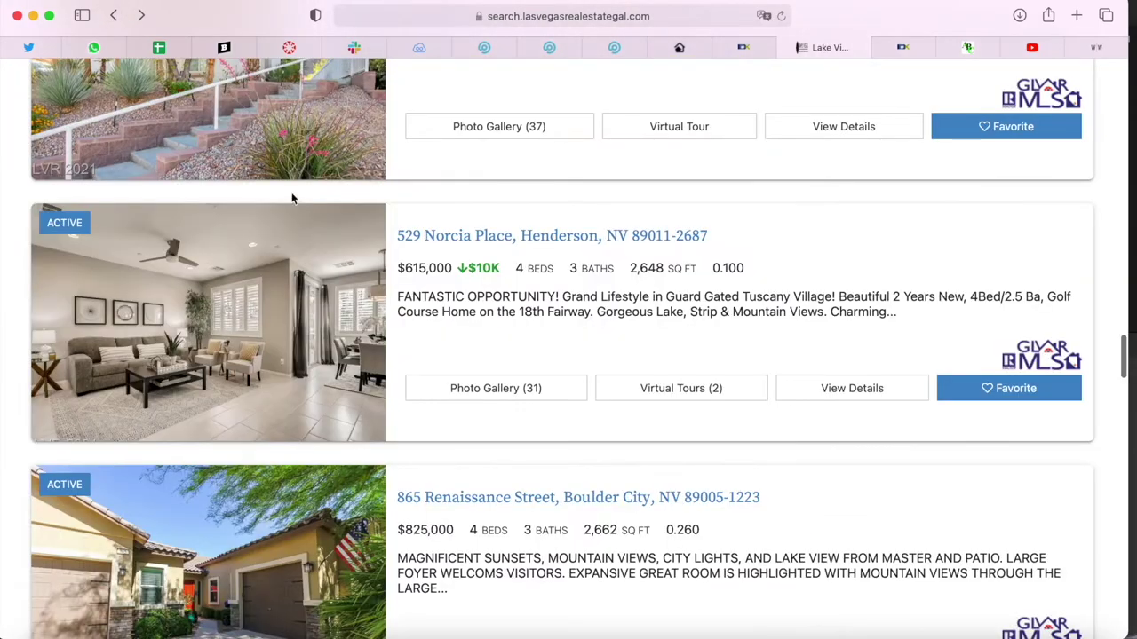
Step: View the 529 Norcia Place listing details, then open its second virtual tour
{"action": "left_click", "coordinate": [420, 234]}
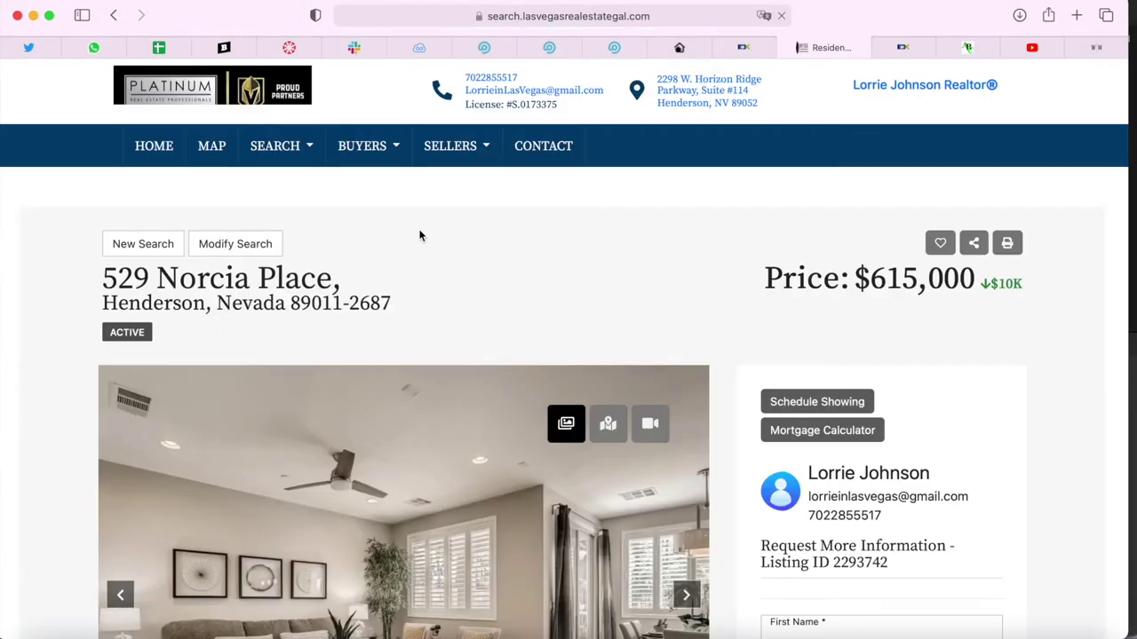
{"action": "scroll", "coordinate": [463, 272], "scroll_direction": "down", "scroll_amount": 10}
{"action": "scroll", "coordinate": [462, 278], "scroll_direction": "down", "scroll_amount": 4}
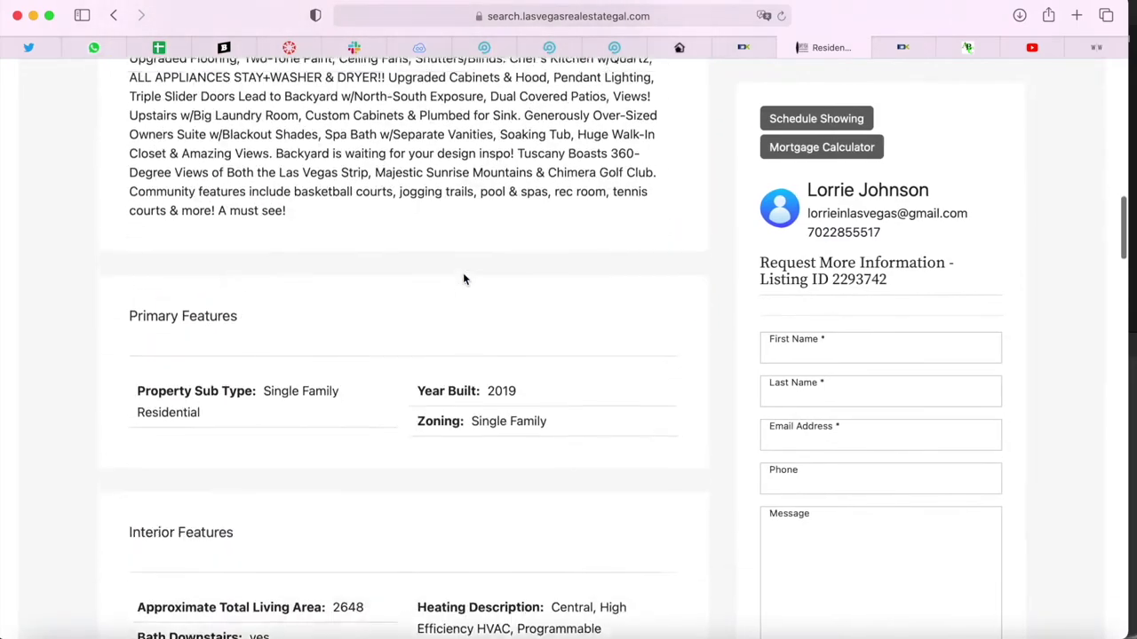
{"action": "scroll", "coordinate": [463, 279], "scroll_direction": "up", "scroll_amount": 13}
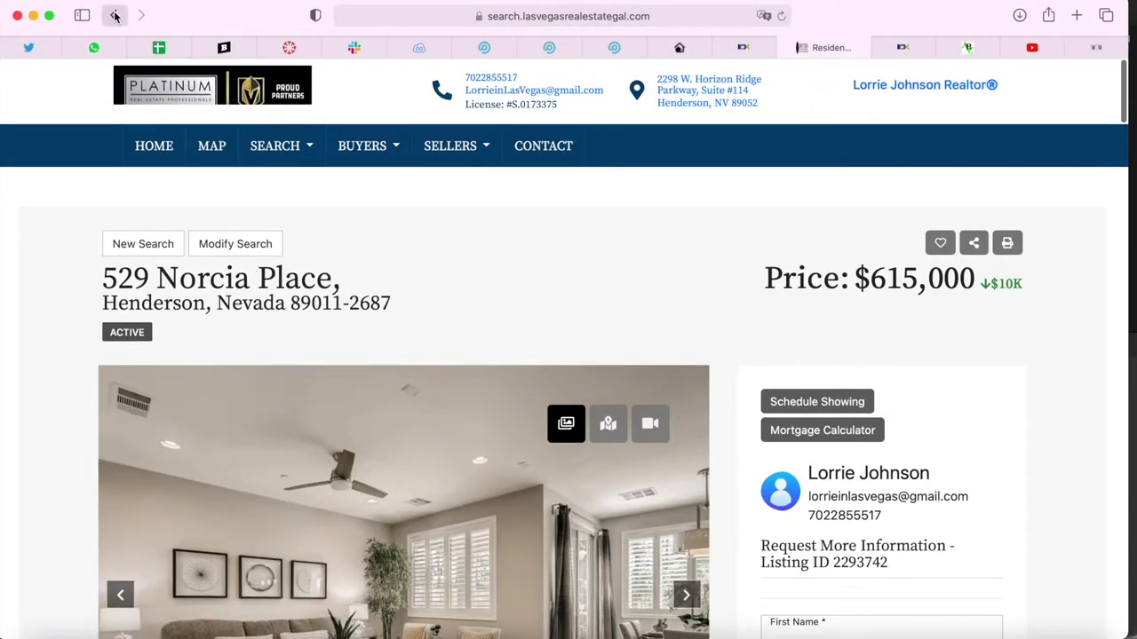
{"action": "left_click", "coordinate": [113, 15]}
{"action": "left_click", "coordinate": [654, 386]}
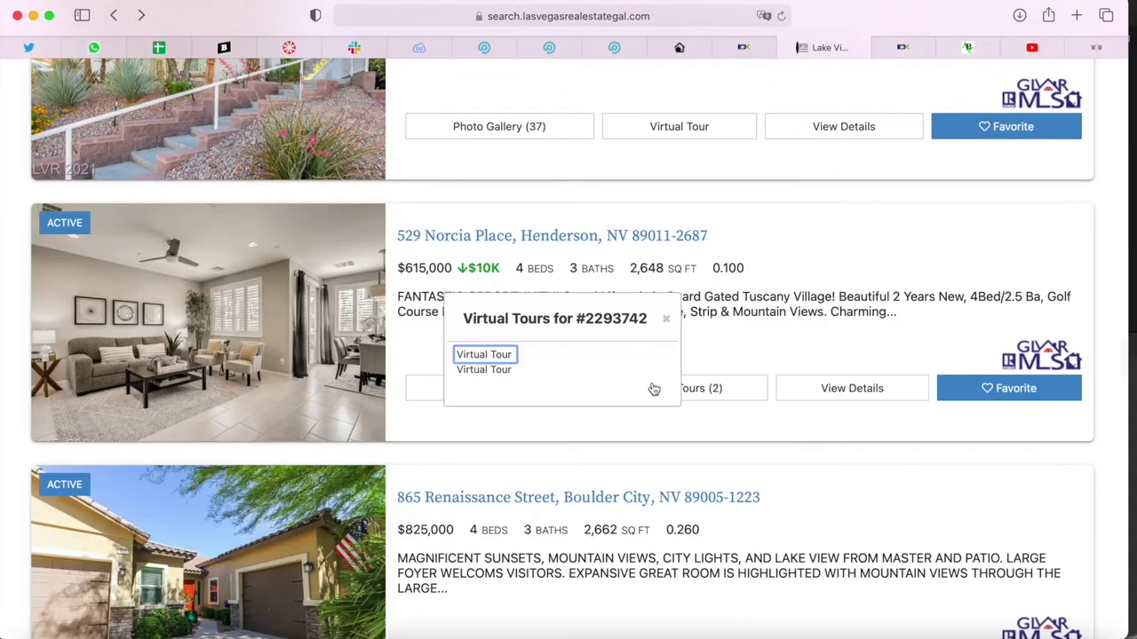
{"action": "left_click", "coordinate": [486, 370]}
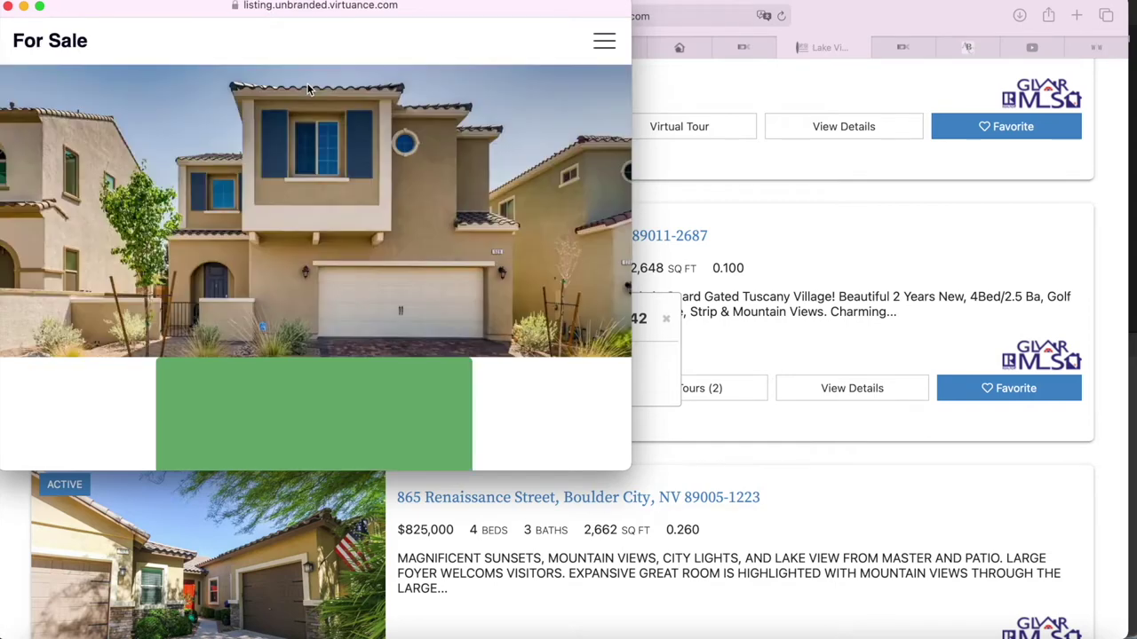
Step: Watch the Virtuance virtual tour, then close it and the Virtual Tours popup
{"action": "scroll", "coordinate": [374, 179], "scroll_direction": "down", "scroll_amount": 2}
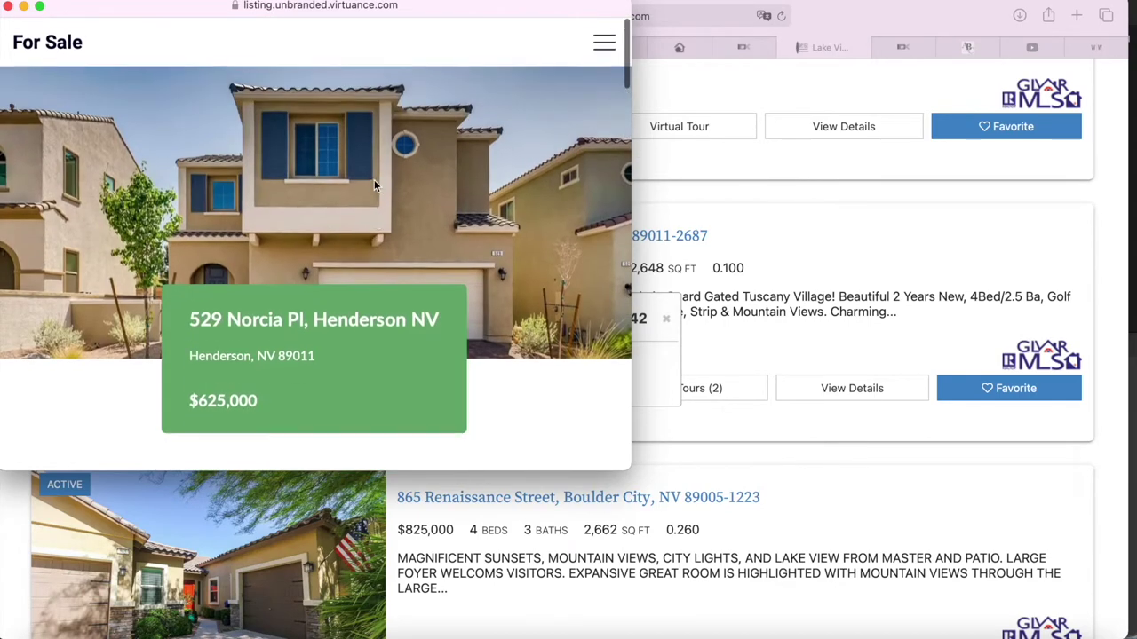
{"action": "scroll", "coordinate": [374, 182], "scroll_direction": "down", "scroll_amount": 15}
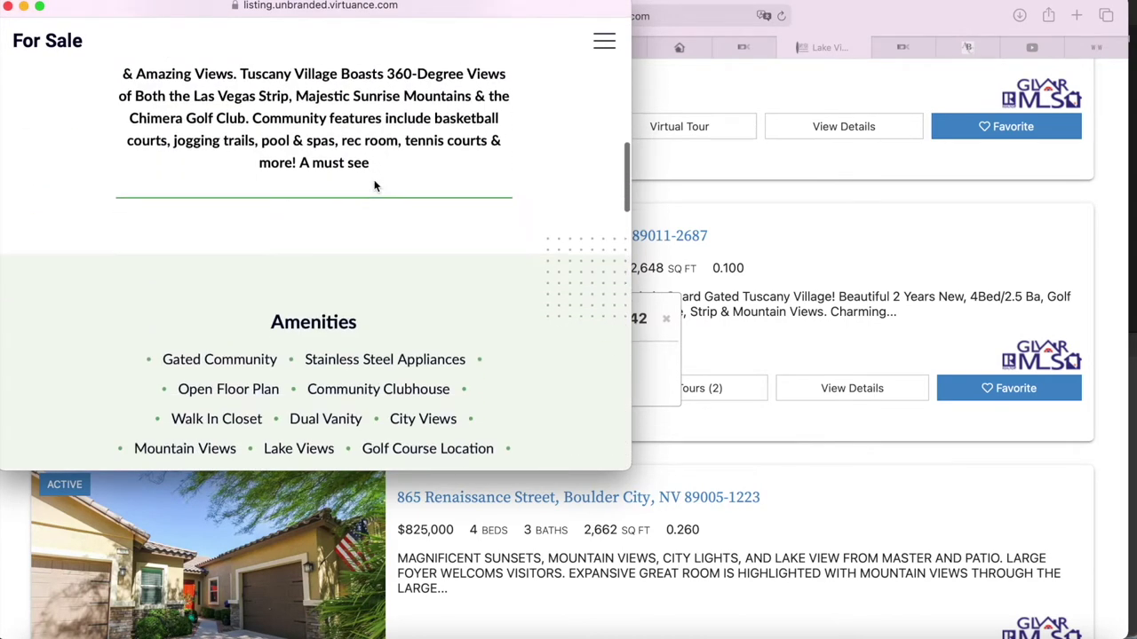
{"action": "scroll", "coordinate": [373, 185], "scroll_direction": "down", "scroll_amount": 15}
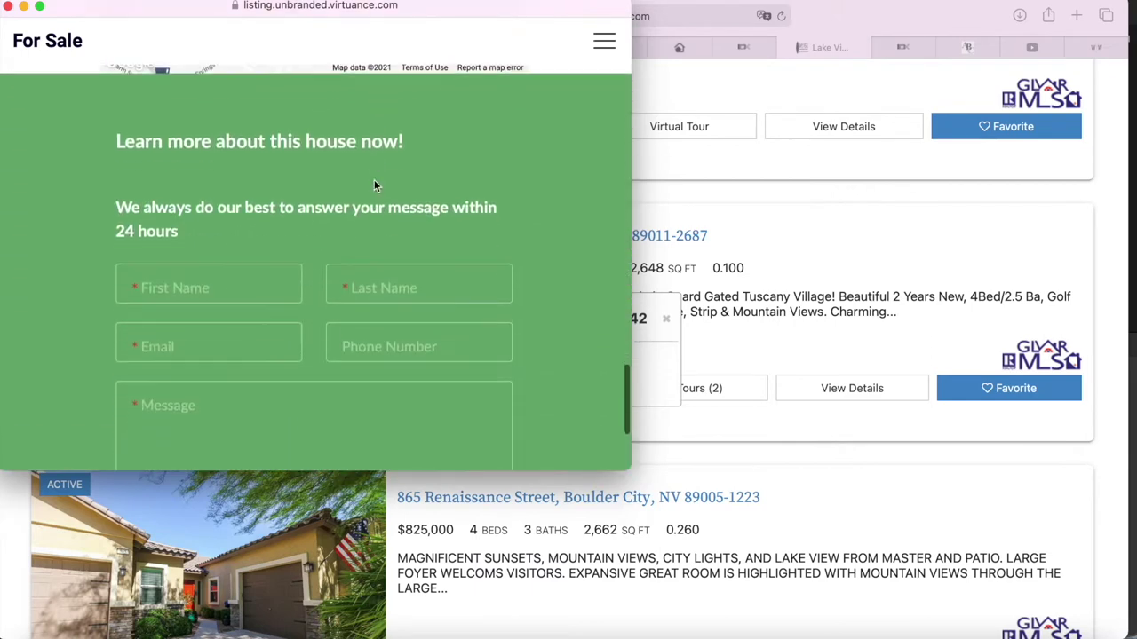
{"action": "left_click", "coordinate": [8, 6]}
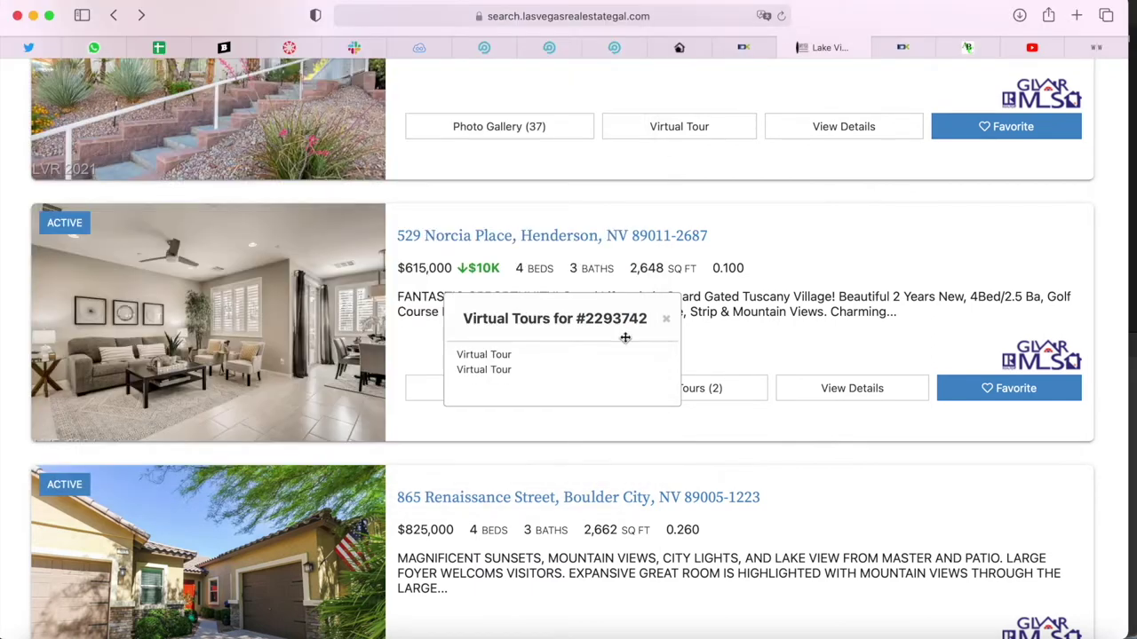
{"action": "left_click", "coordinate": [663, 321]}
Step: View the full 529 Norcia Place details page and go back to the results
{"action": "left_click", "coordinate": [831, 390]}
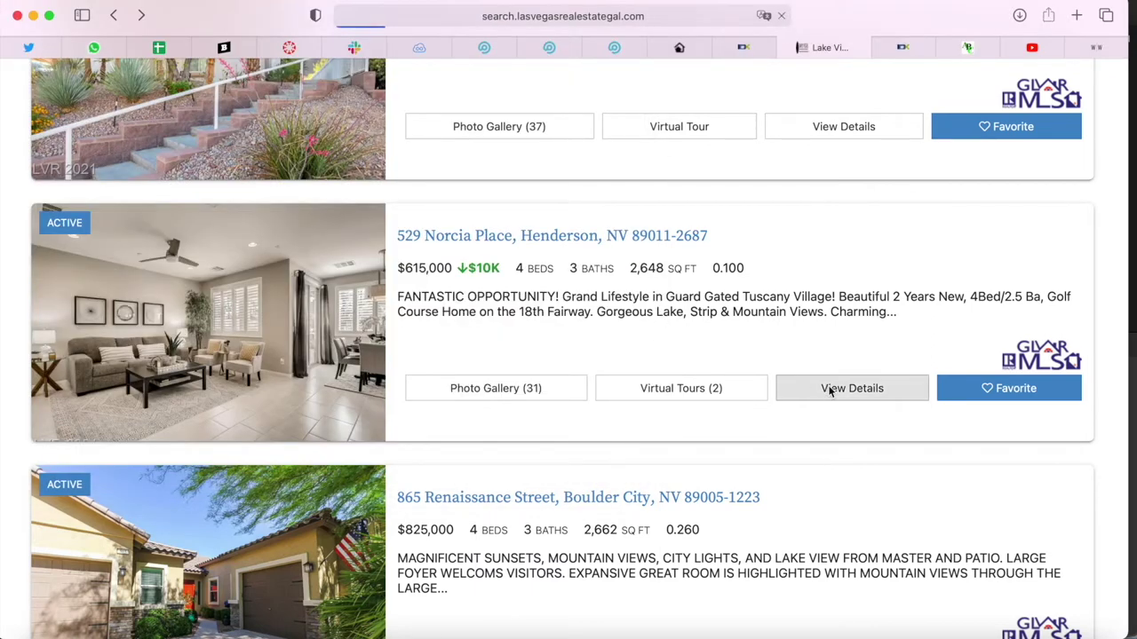
{"action": "scroll", "coordinate": [490, 282], "scroll_direction": "down", "scroll_amount": 10}
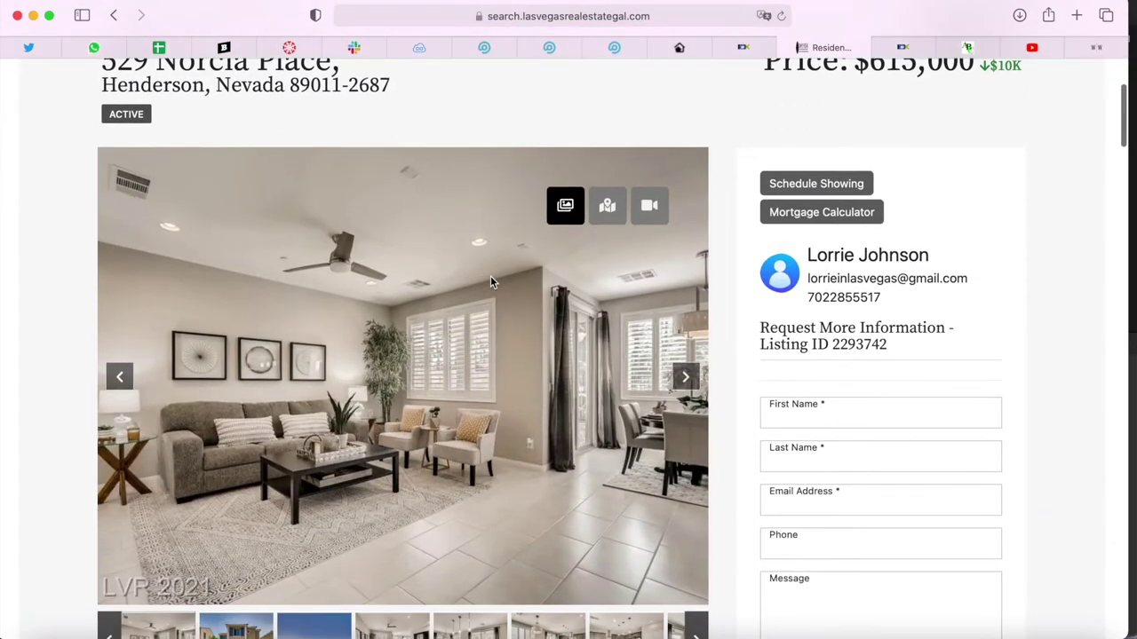
{"action": "scroll", "coordinate": [491, 283], "scroll_direction": "up", "scroll_amount": 10}
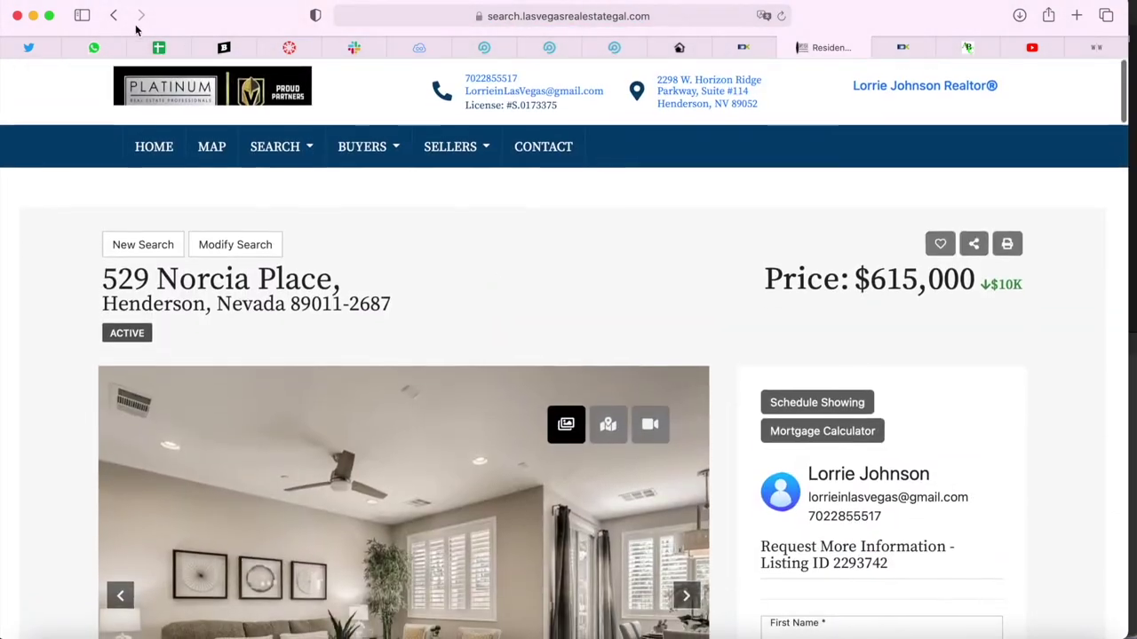
{"action": "left_click", "coordinate": [115, 16]}
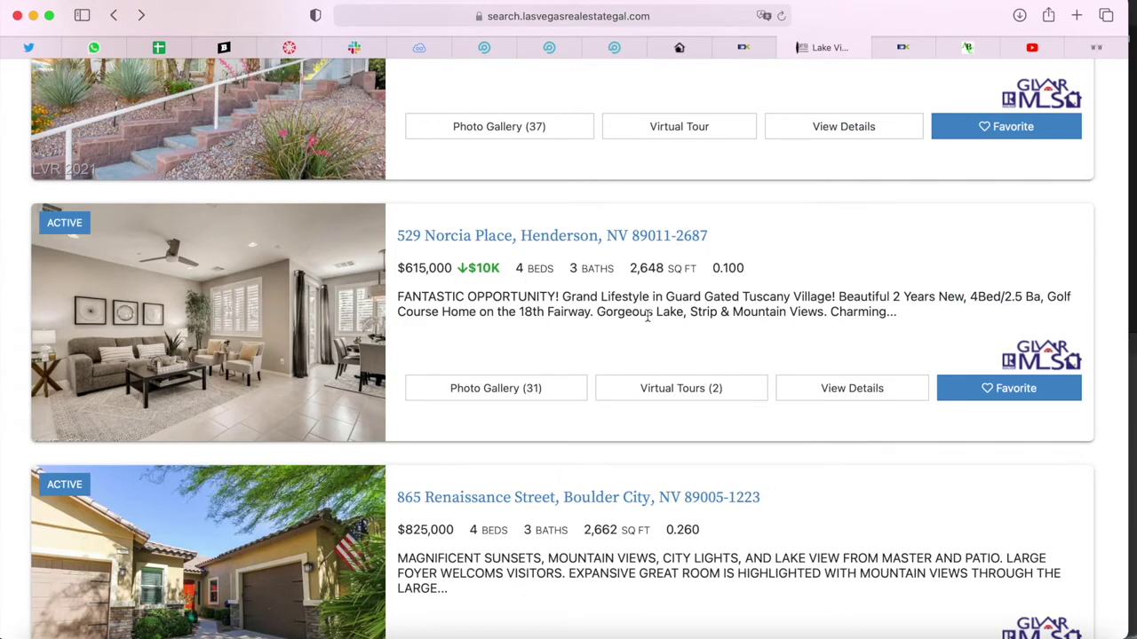
Step: Enable Display Map On Results in the Global map settings and save the changes
{"action": "left_click", "coordinate": [752, 47]}
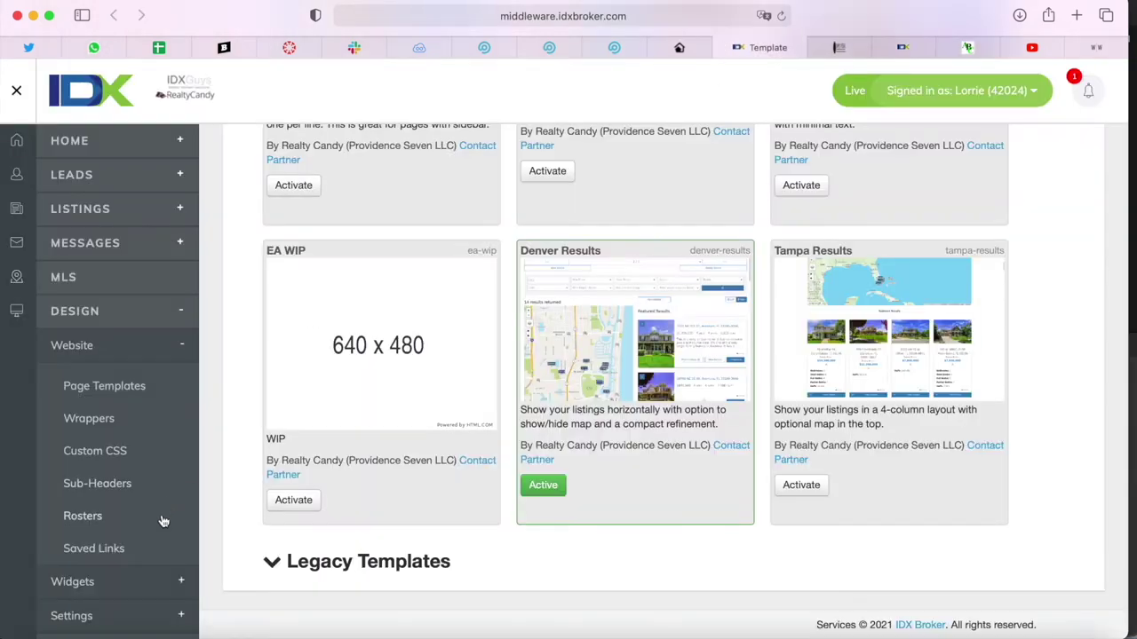
{"action": "left_click", "coordinate": [119, 316]}
{"action": "left_click", "coordinate": [104, 417]}
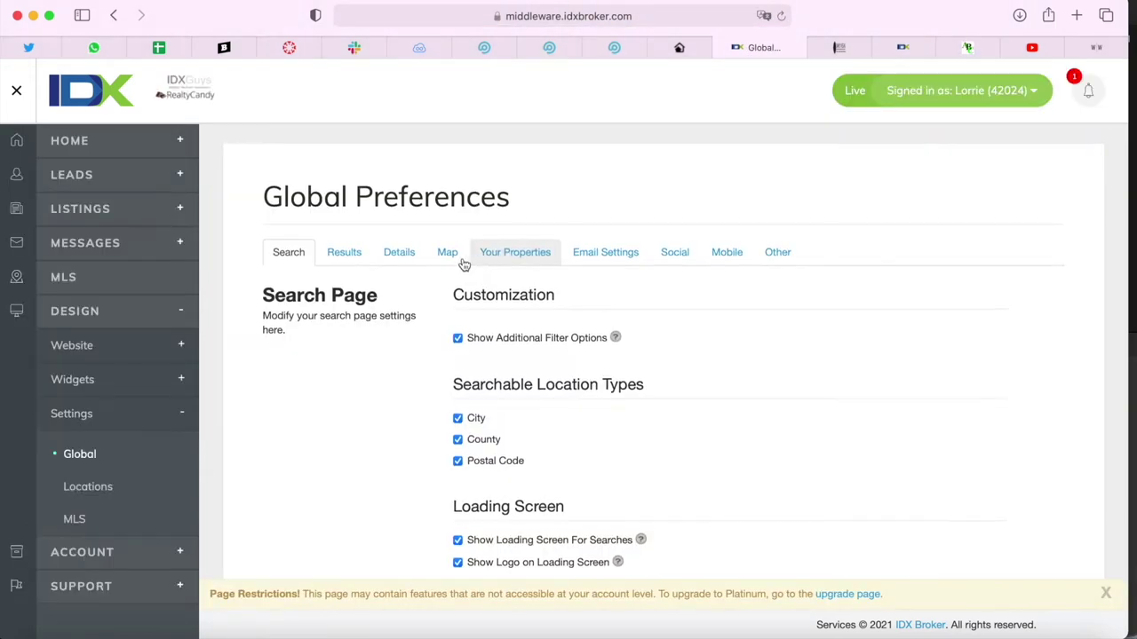
{"action": "left_click", "coordinate": [449, 257]}
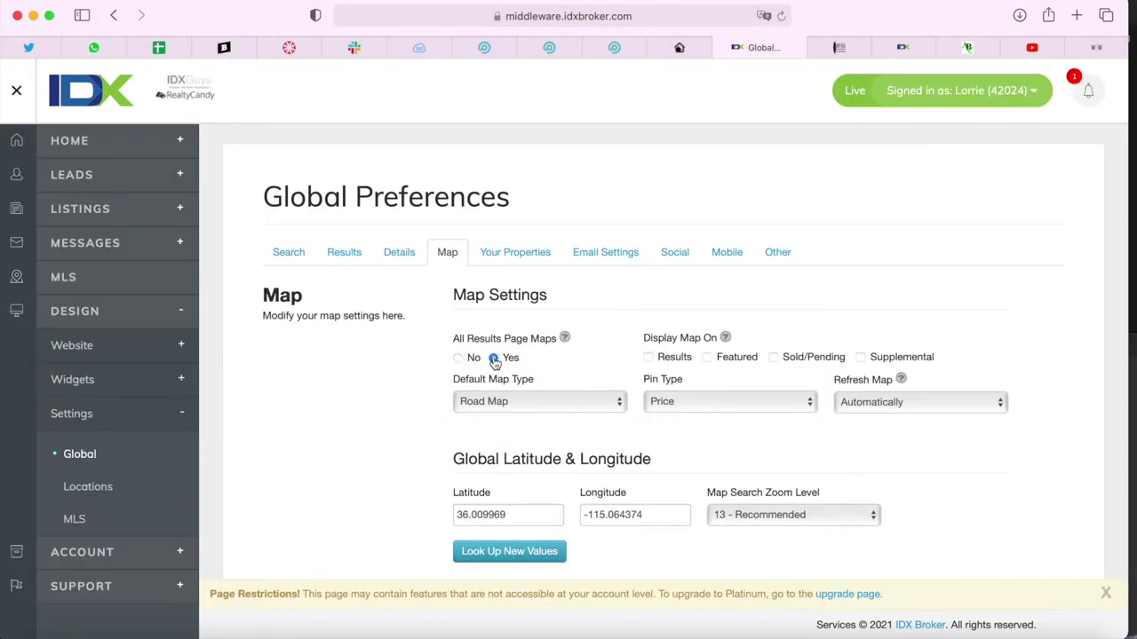
{"action": "scroll", "coordinate": [569, 360], "scroll_direction": "down", "scroll_amount": 3}
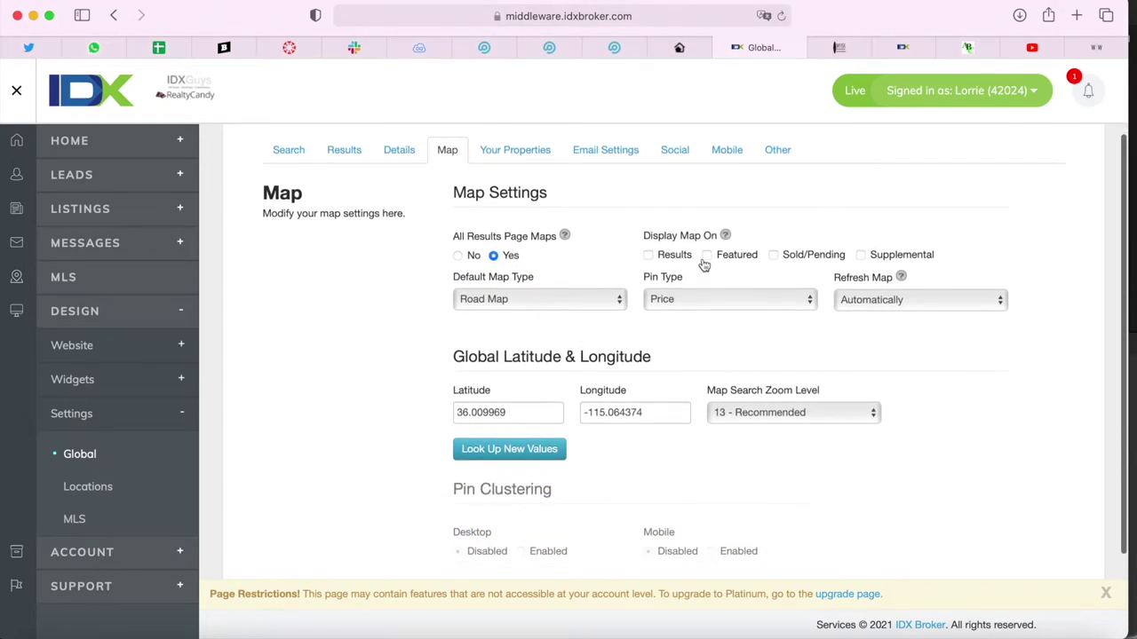
{"action": "scroll", "coordinate": [555, 456], "scroll_direction": "down", "scroll_amount": 3}
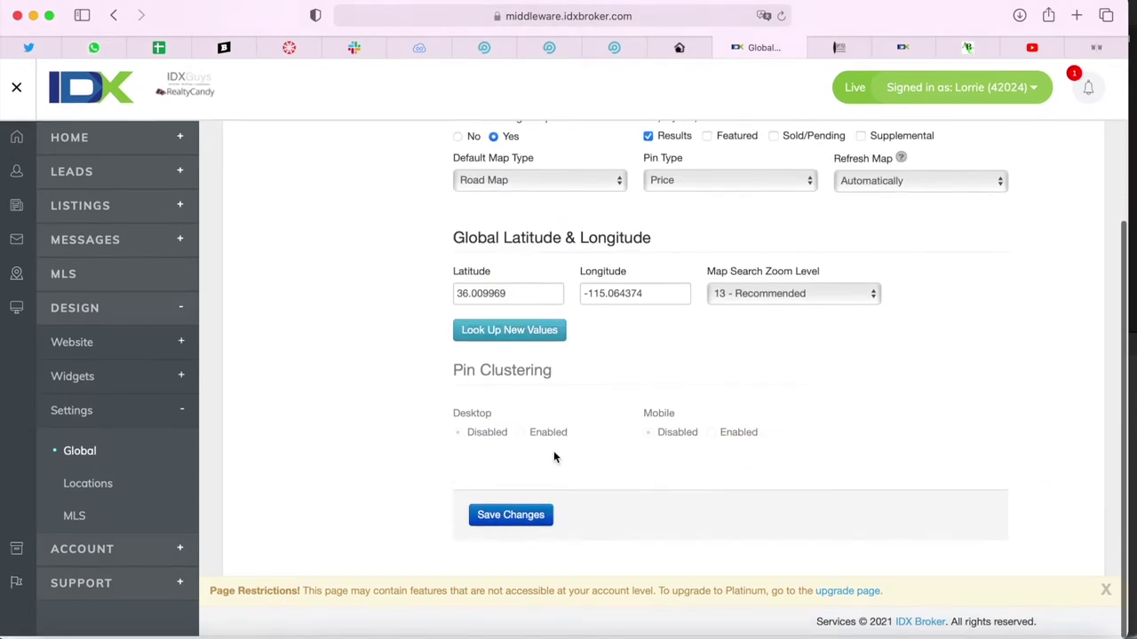
{"action": "left_click", "coordinate": [534, 529]}
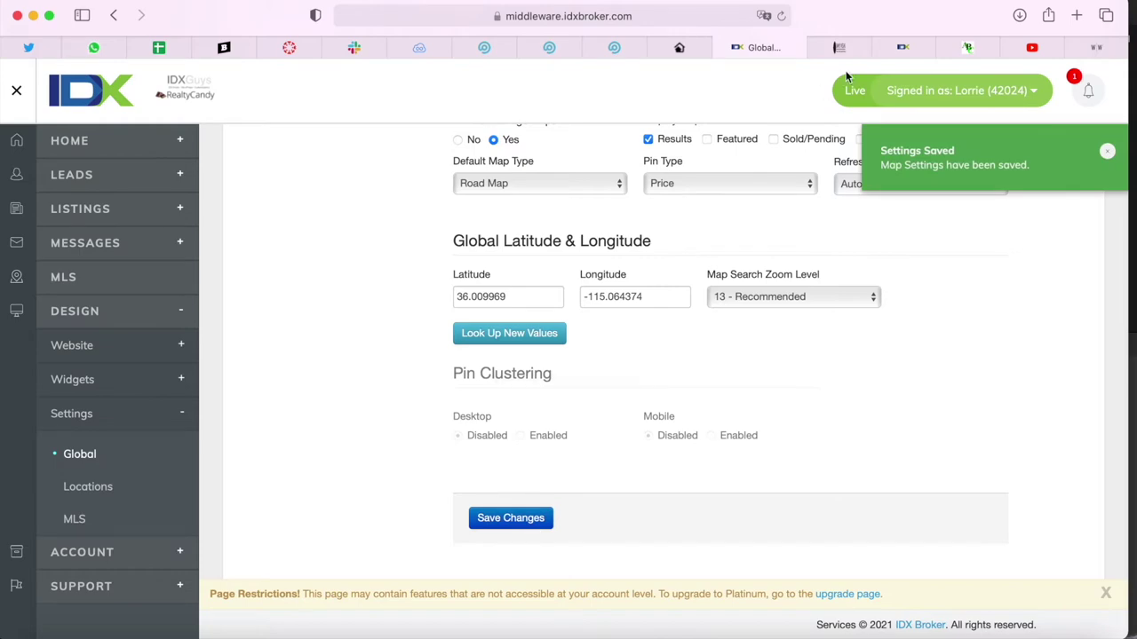
Step: Reload the live listings page to show the map change
{"action": "left_click", "coordinate": [840, 47]}
{"action": "left_click", "coordinate": [666, 16]}
{"action": "key", "text": "Return"}
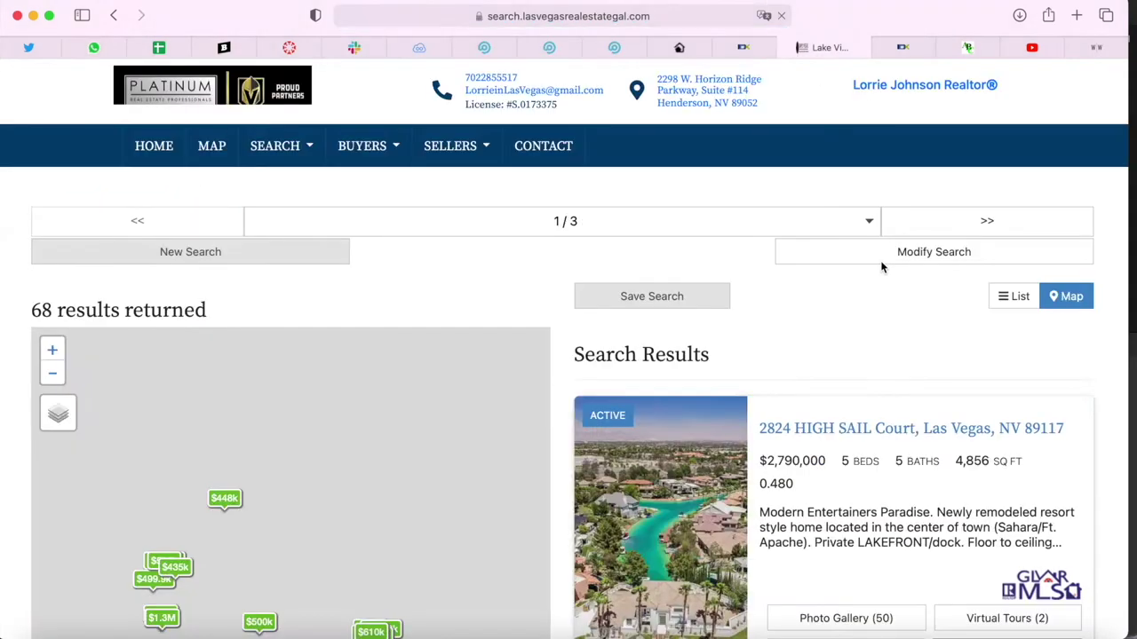
Step: Review the reloaded results page with its Las Vegas map beside the listings
{"action": "scroll", "coordinate": [880, 262], "scroll_direction": "down", "scroll_amount": 3}
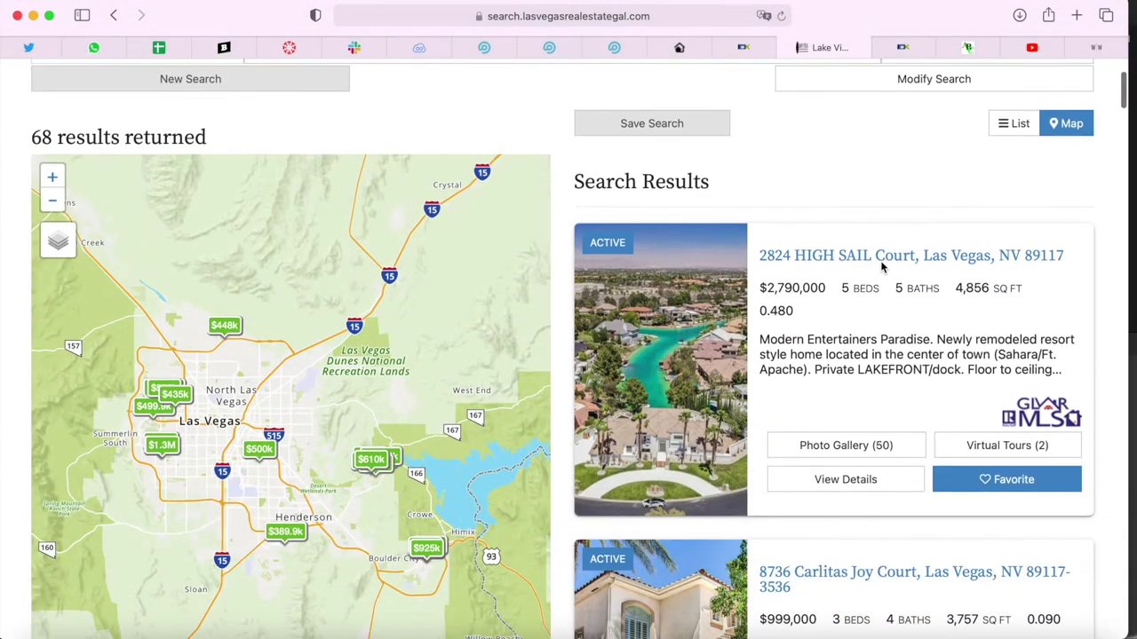
{"action": "scroll", "coordinate": [881, 268], "scroll_direction": "down", "scroll_amount": 1}
{"action": "scroll", "coordinate": [629, 371], "scroll_direction": "down", "scroll_amount": 10}
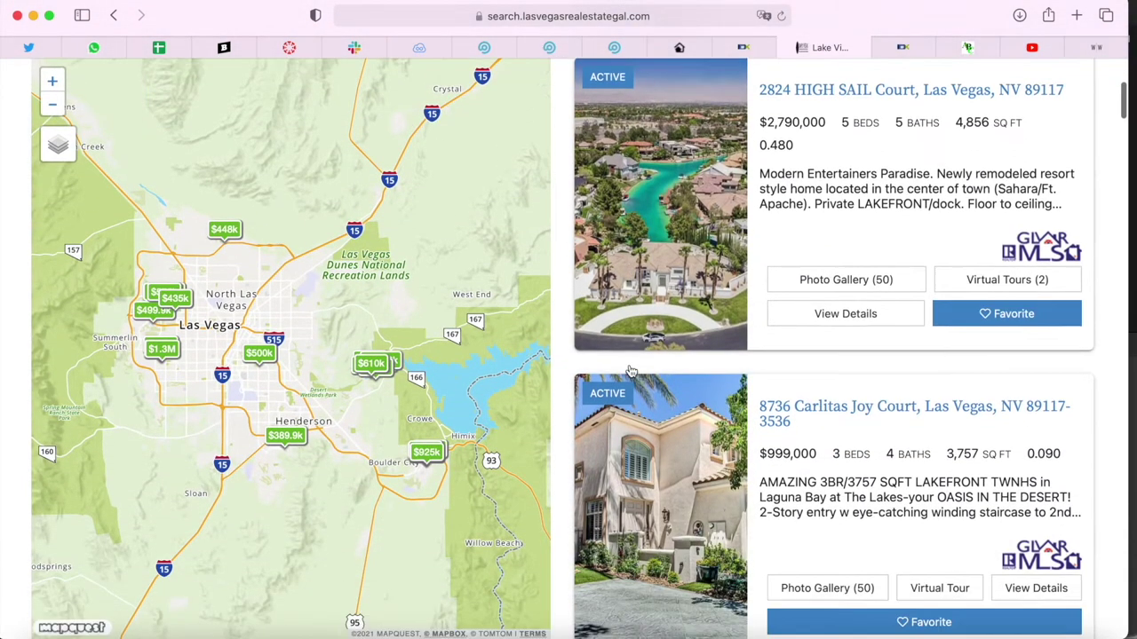
{"action": "scroll", "coordinate": [785, 259], "scroll_direction": "down", "scroll_amount": 1}
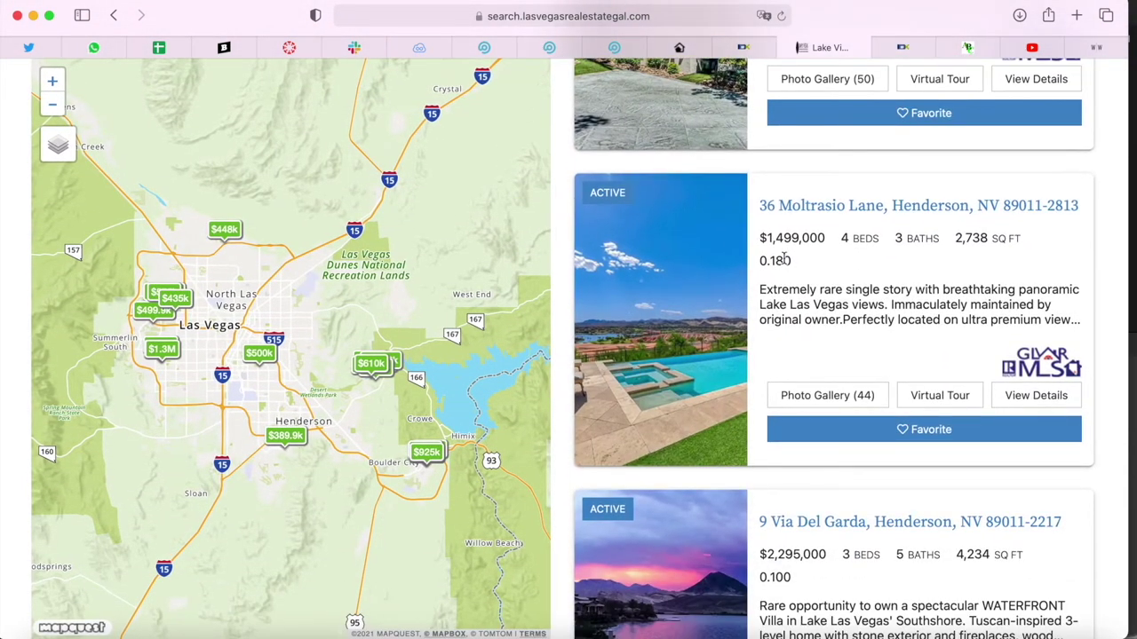
{"action": "scroll", "coordinate": [915, 306], "scroll_direction": "down", "scroll_amount": 4}
{"action": "scroll", "coordinate": [845, 388], "scroll_direction": "down", "scroll_amount": 5}
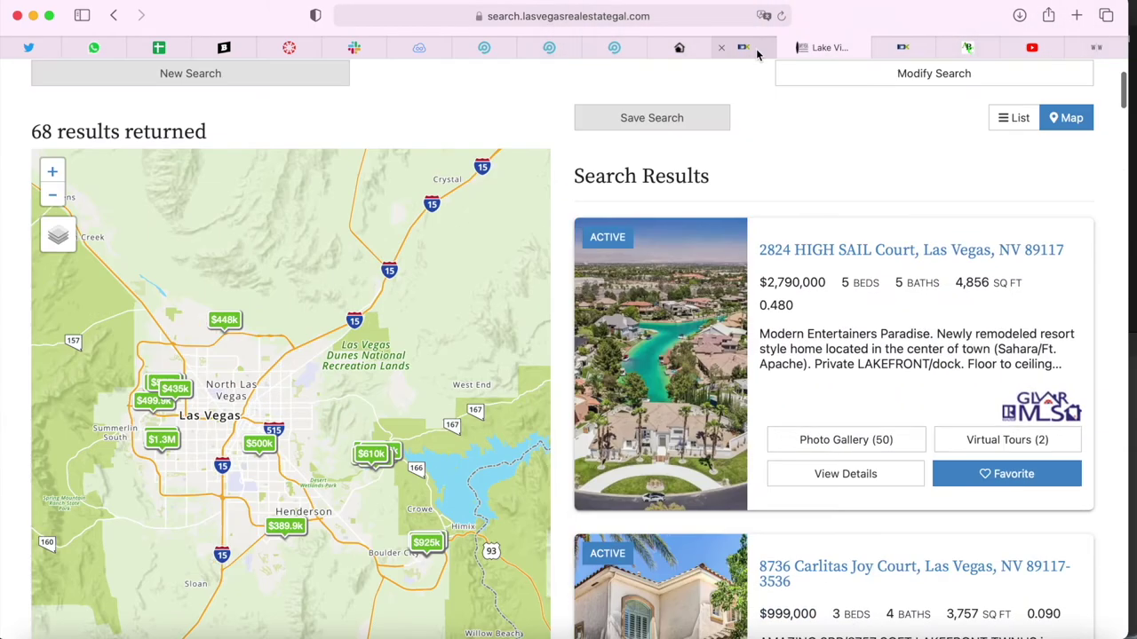
{"action": "left_click", "coordinate": [756, 48]}
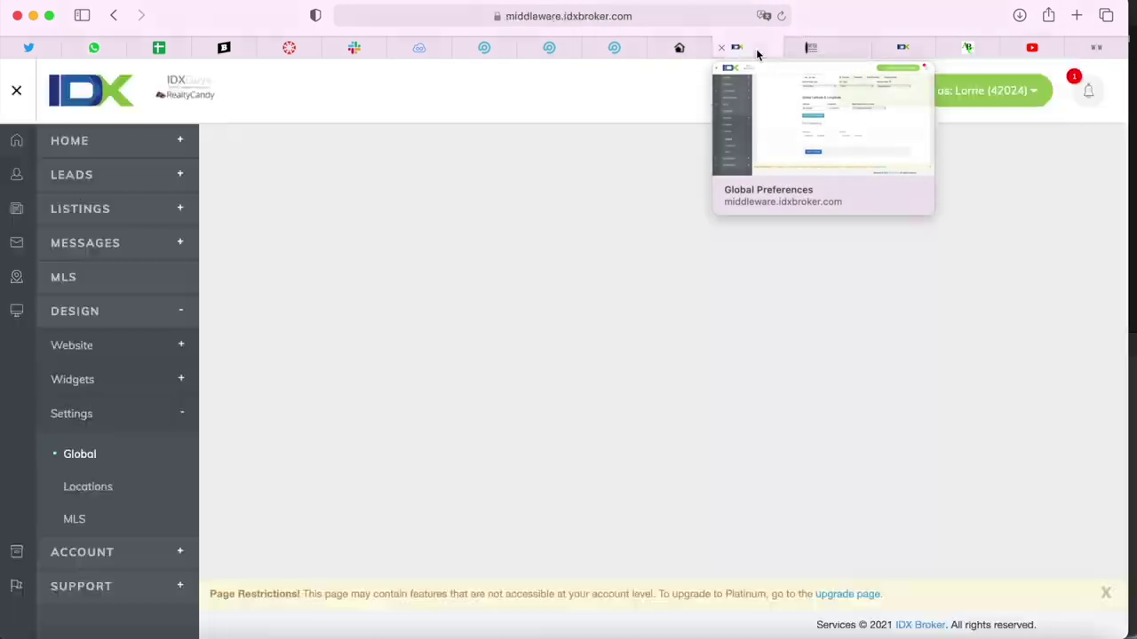
Step: Activate the Tampa Results template from the results template chooser and return to the live results
{"action": "left_click", "coordinate": [679, 48]}
{"action": "left_click", "coordinate": [901, 404]}
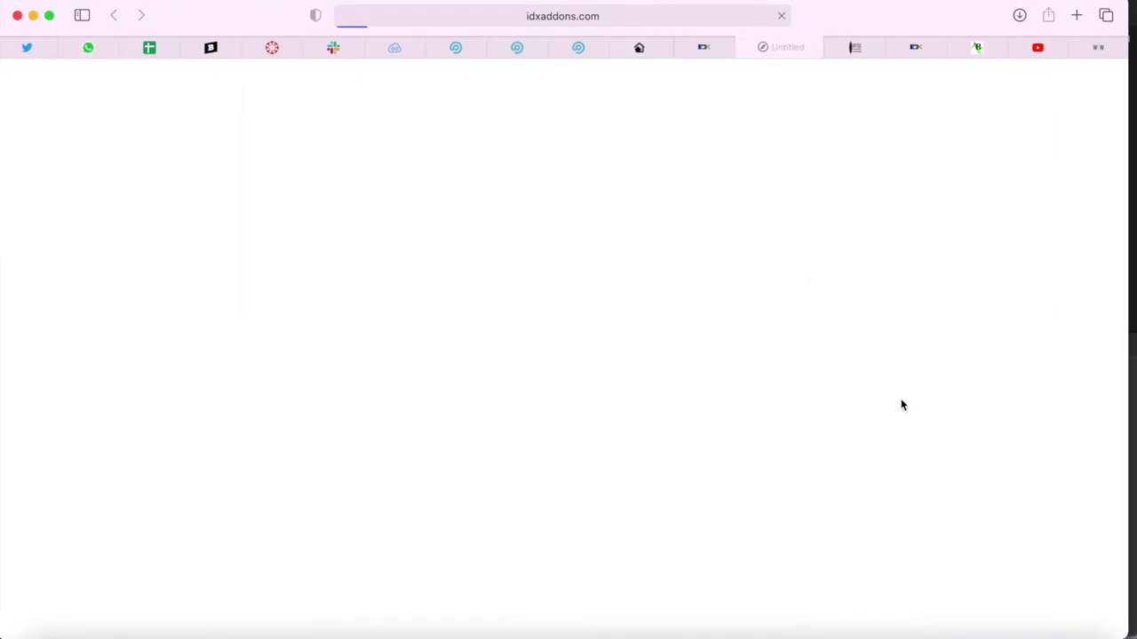
{"action": "scroll", "coordinate": [729, 268], "scroll_direction": "down", "scroll_amount": 5}
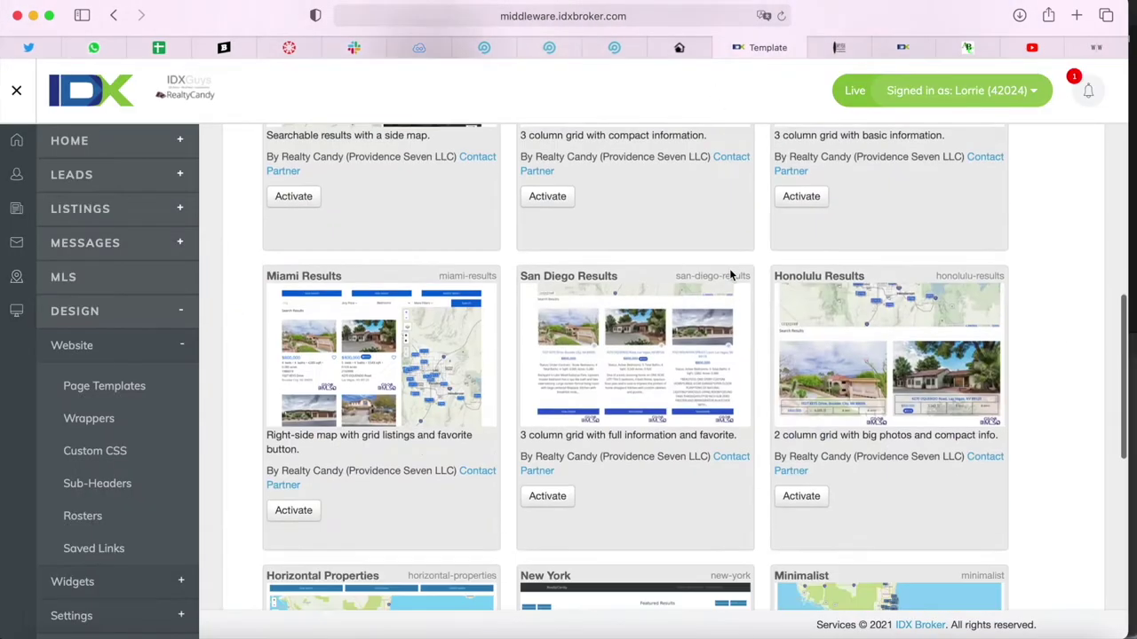
{"action": "scroll", "coordinate": [729, 268], "scroll_direction": "down", "scroll_amount": 8}
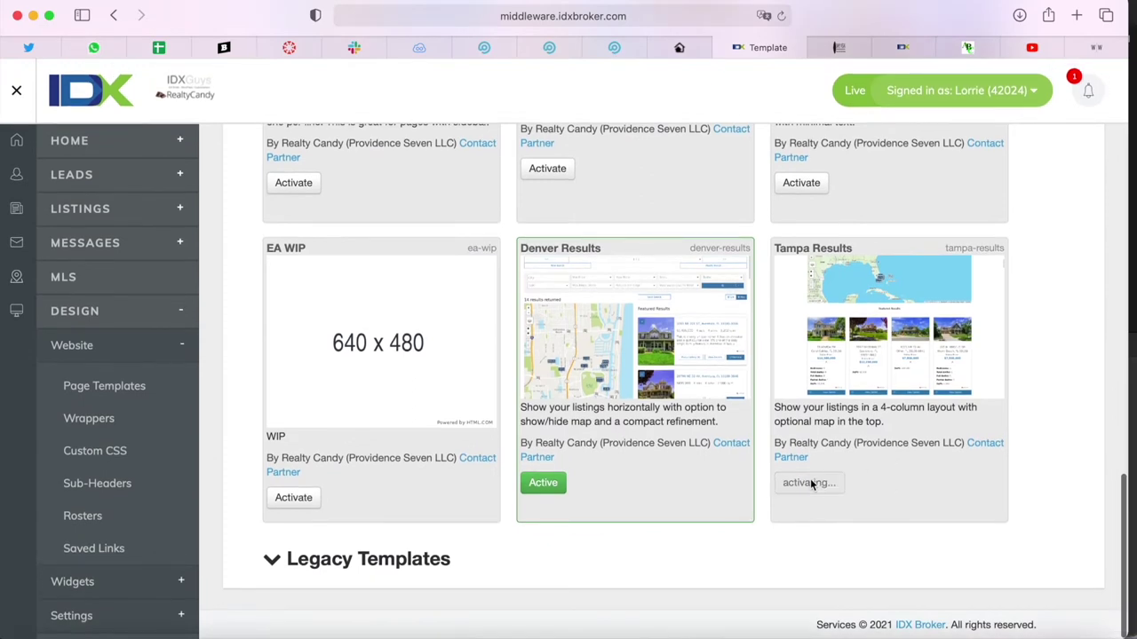
{"action": "left_click", "coordinate": [844, 48]}
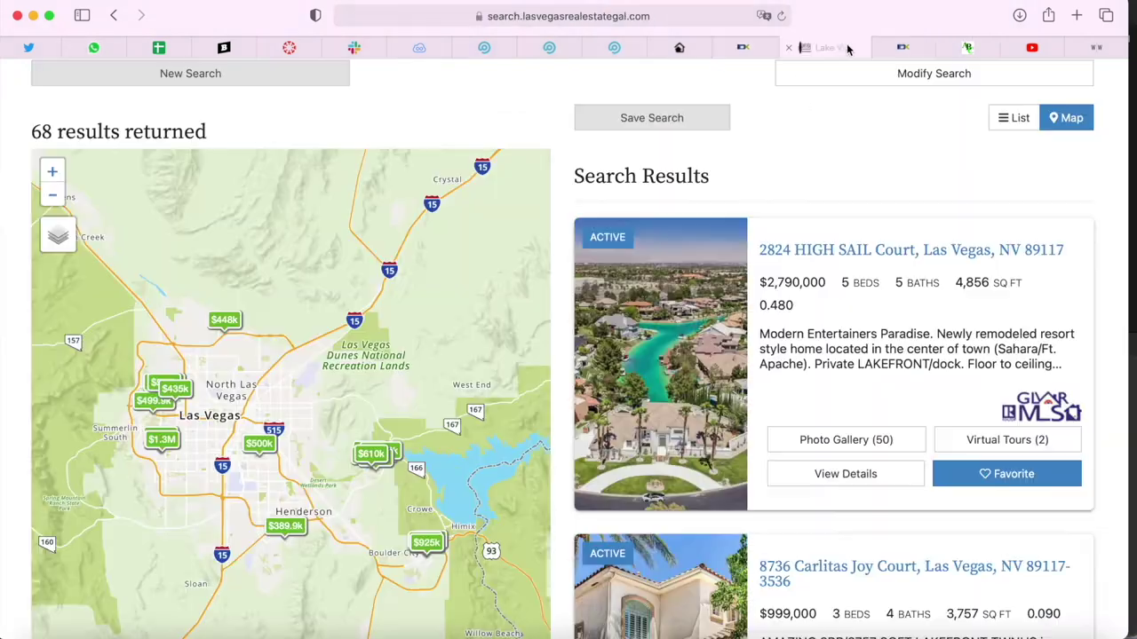
Step: Reload the results page to preview the Tampa Results four-column listing cards
{"action": "left_click", "coordinate": [708, 15]}
{"action": "key", "text": "Return"}
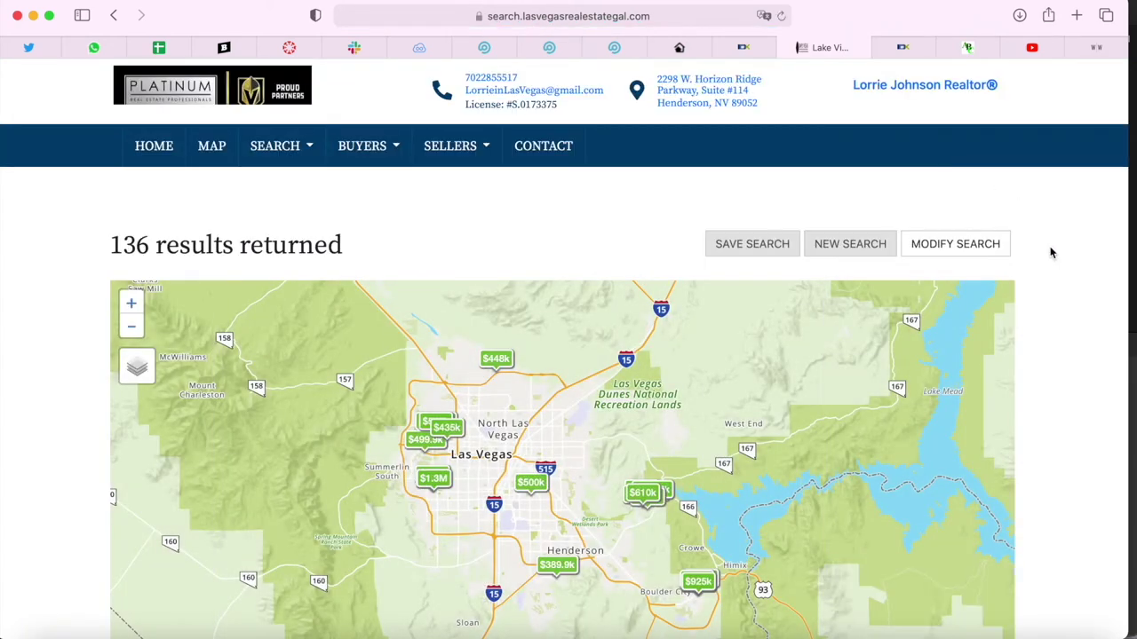
{"action": "scroll", "coordinate": [1050, 253], "scroll_direction": "down", "scroll_amount": 8}
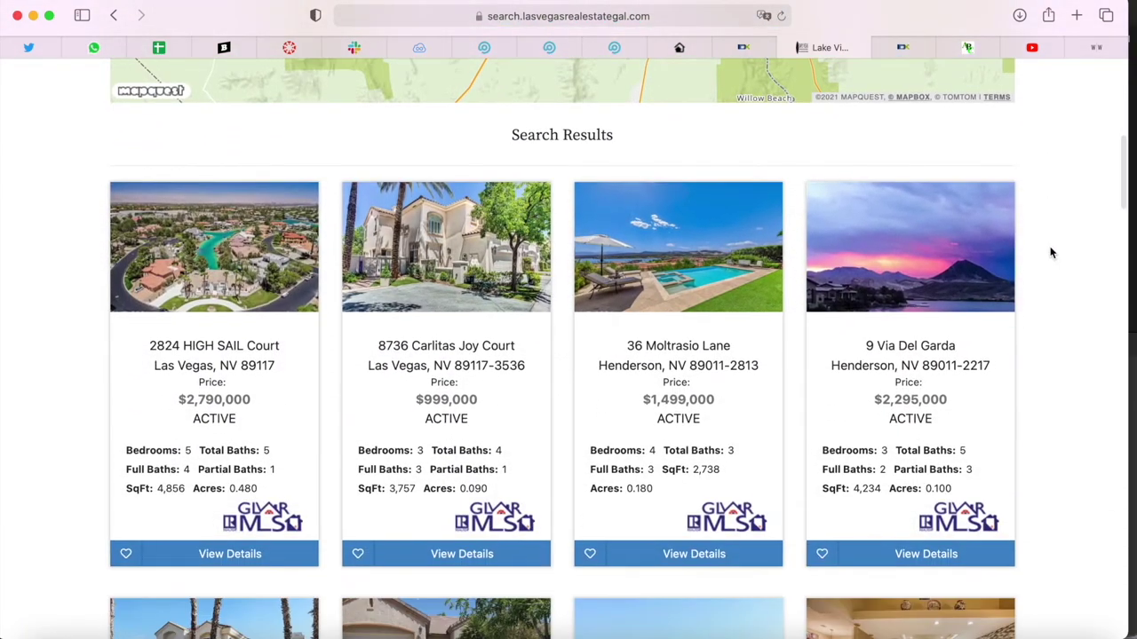
{"action": "scroll", "coordinate": [901, 340], "scroll_direction": "down", "scroll_amount": 10}
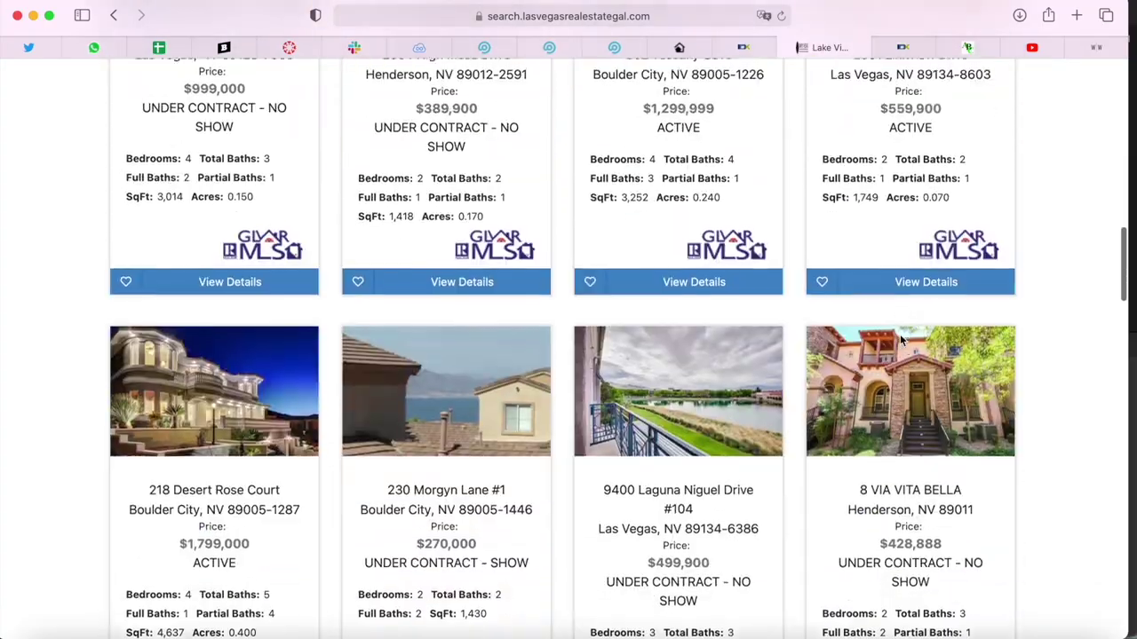
{"action": "scroll", "coordinate": [899, 340], "scroll_direction": "up", "scroll_amount": 8}
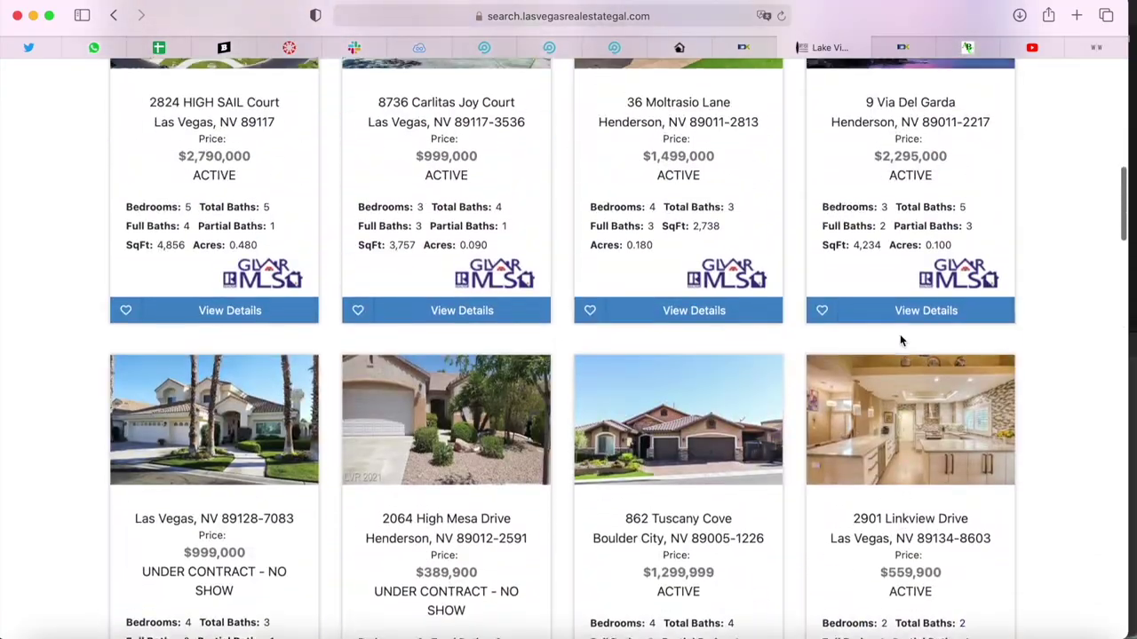
{"action": "scroll", "coordinate": [899, 340], "scroll_direction": "down", "scroll_amount": 8}
{"action": "scroll", "coordinate": [900, 340], "scroll_direction": "down", "scroll_amount": 6}
{"action": "scroll", "coordinate": [900, 340], "scroll_direction": "up", "scroll_amount": 12}
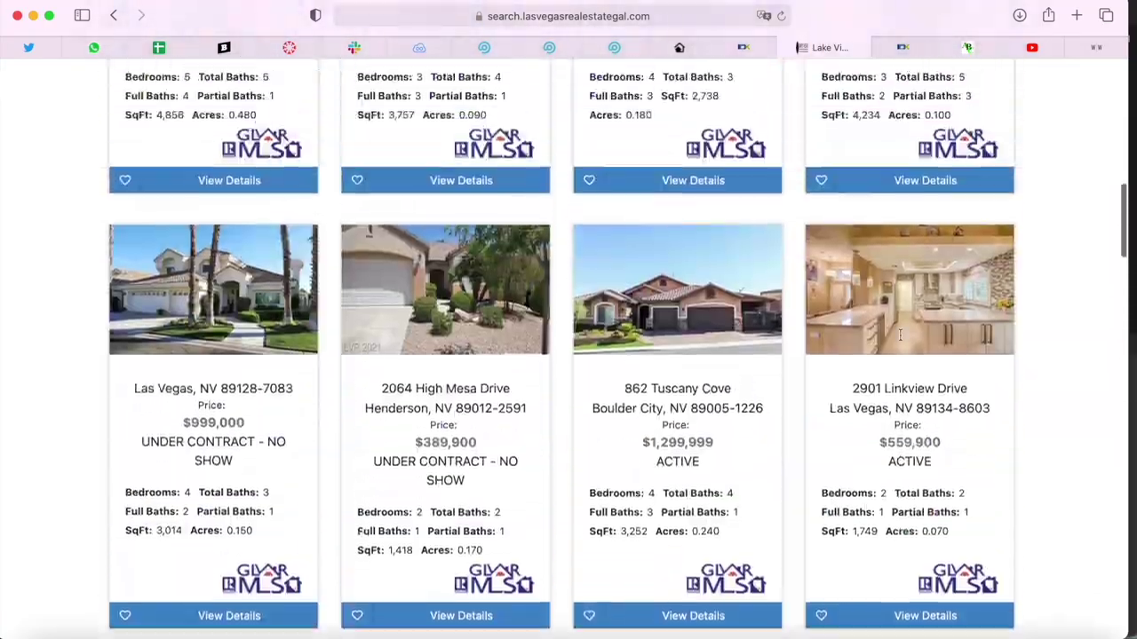
{"action": "scroll", "coordinate": [899, 335], "scroll_direction": "up", "scroll_amount": 5}
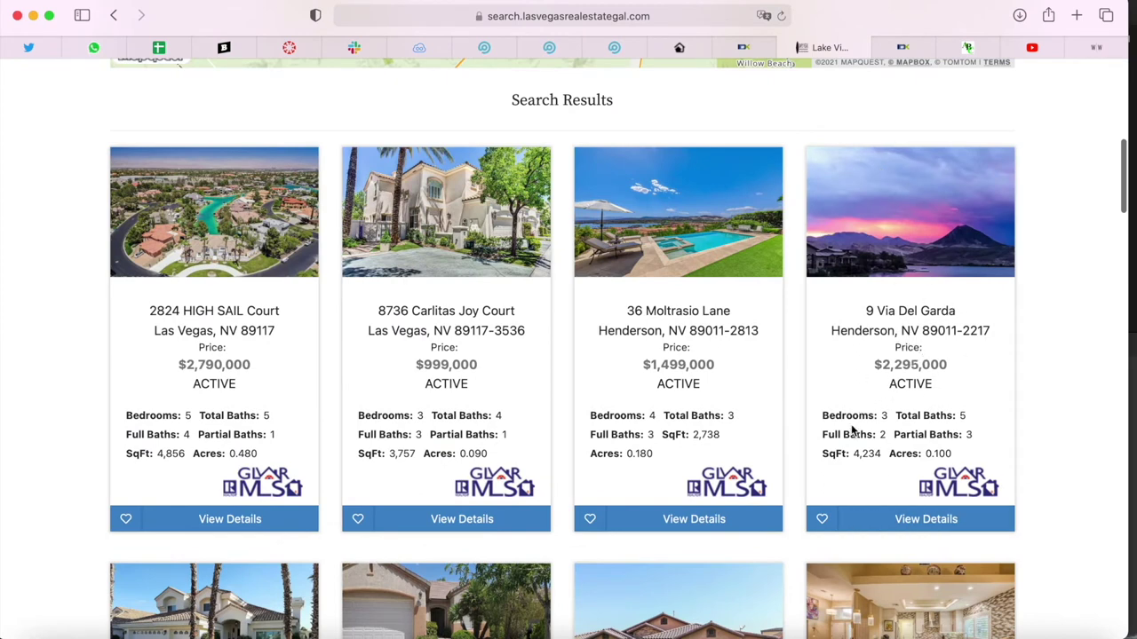
Step: Preview the 9 Via Del Garda and 36 Moltrasio Lane detail pages, returning to the grid each time
{"action": "left_click", "coordinate": [899, 524]}
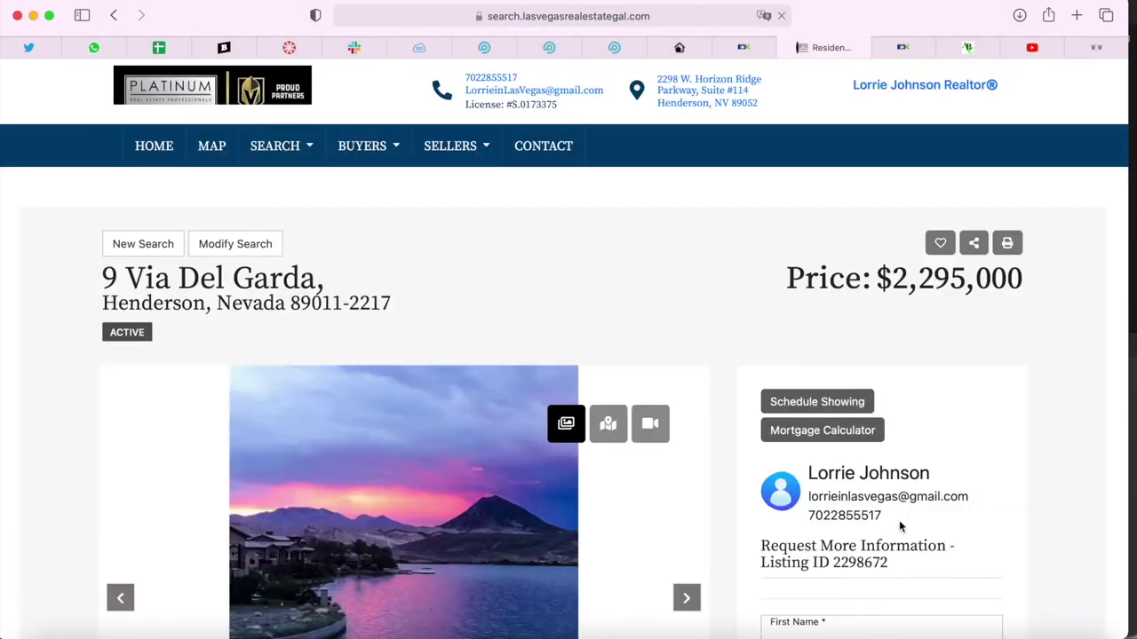
{"action": "scroll", "coordinate": [899, 527], "scroll_direction": "down", "scroll_amount": 3}
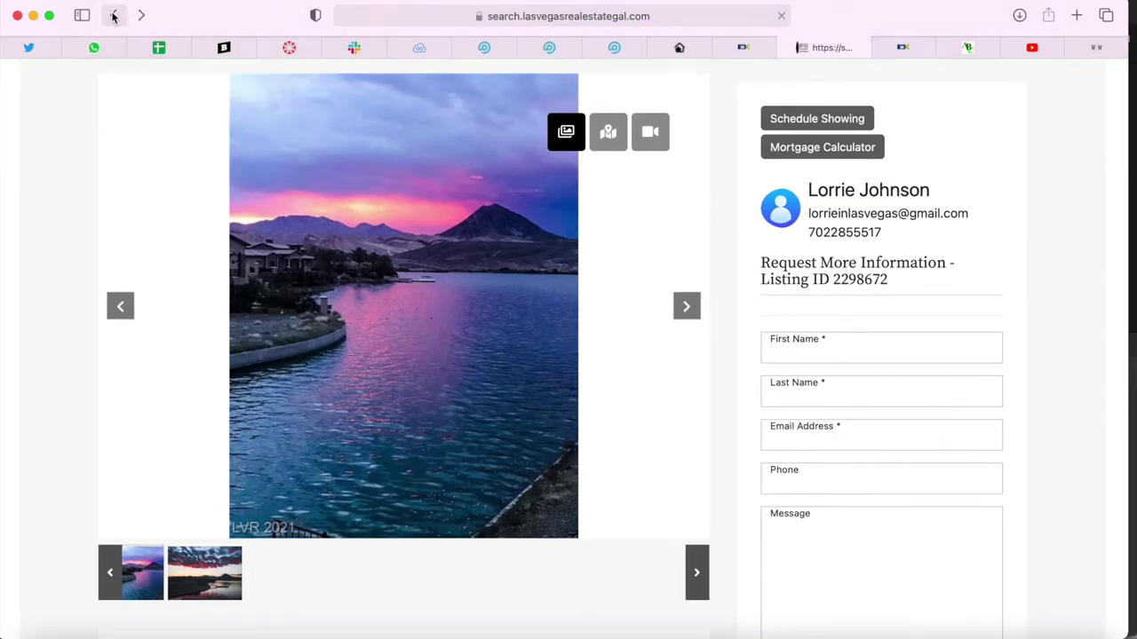
{"action": "left_click", "coordinate": [114, 15]}
{"action": "left_click", "coordinate": [680, 313]}
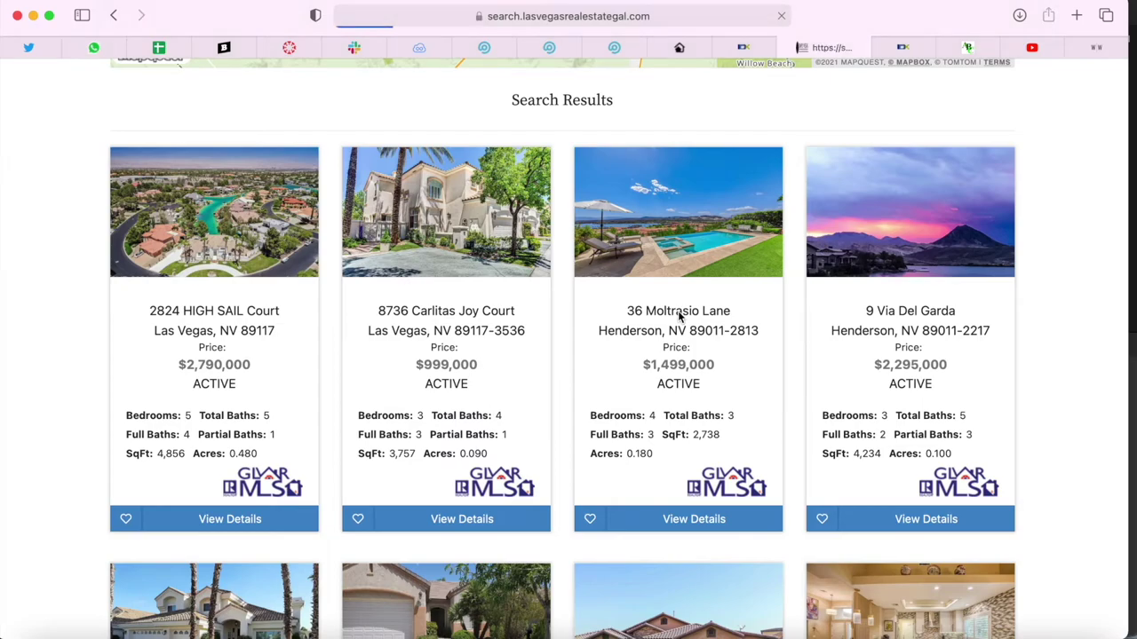
{"action": "scroll", "coordinate": [680, 315], "scroll_direction": "down", "scroll_amount": 3}
{"action": "key", "text": "super+bracketleft"}
{"action": "scroll", "coordinate": [857, 259], "scroll_direction": "down", "scroll_amount": 5}
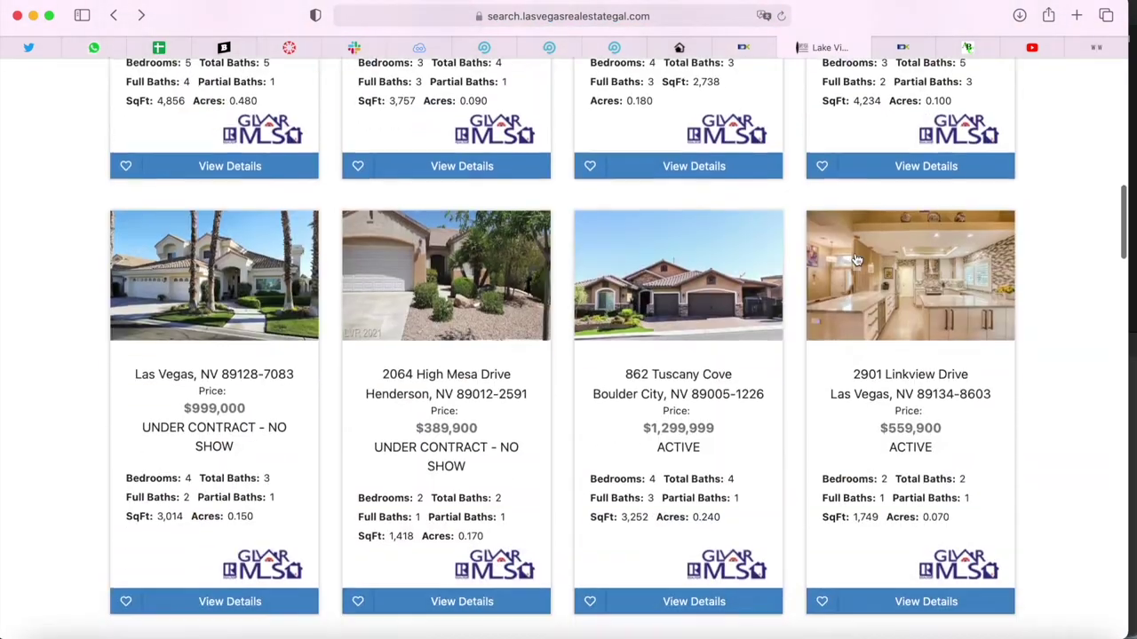
{"action": "scroll", "coordinate": [835, 222], "scroll_direction": "up", "scroll_amount": 10}
{"action": "left_click", "coordinate": [742, 48]}
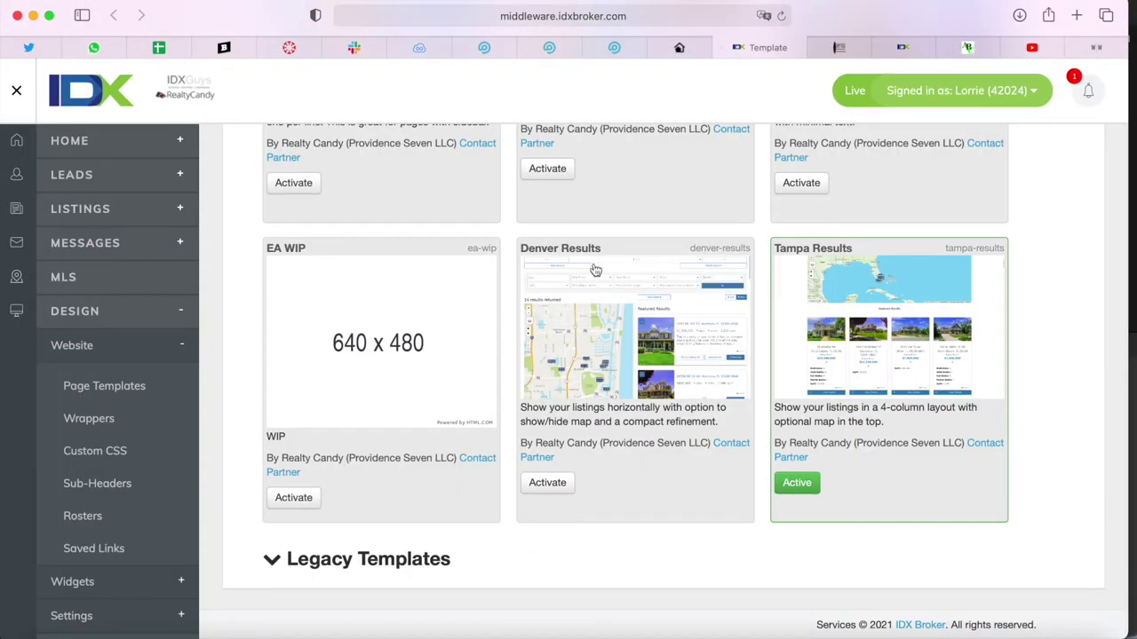
Step: Set All Results Page Maps to No in the Global map settings and save
{"action": "left_click", "coordinate": [123, 614]}
{"action": "left_click", "coordinate": [87, 457]}
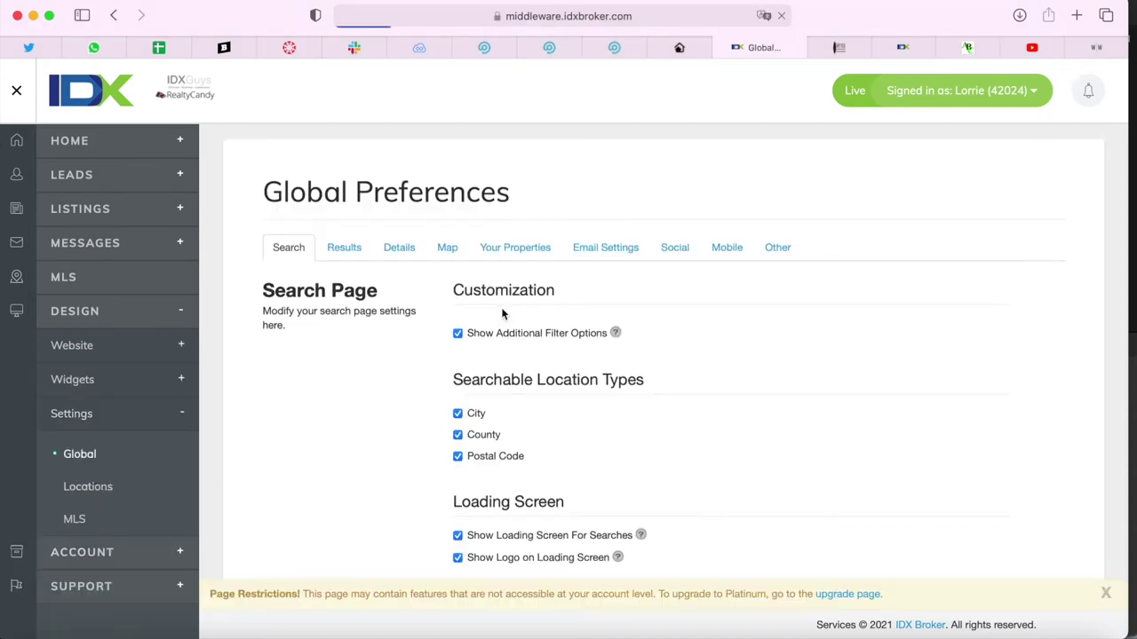
{"action": "left_click", "coordinate": [447, 254]}
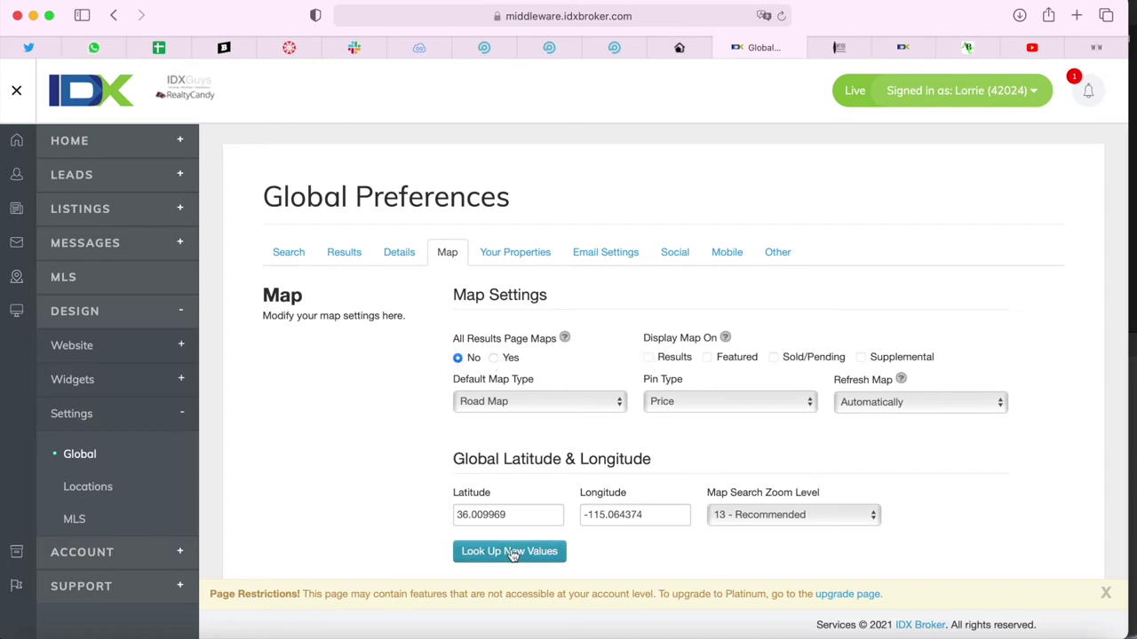
{"action": "scroll", "coordinate": [515, 546], "scroll_direction": "down", "scroll_amount": 5}
{"action": "left_click", "coordinate": [527, 518]}
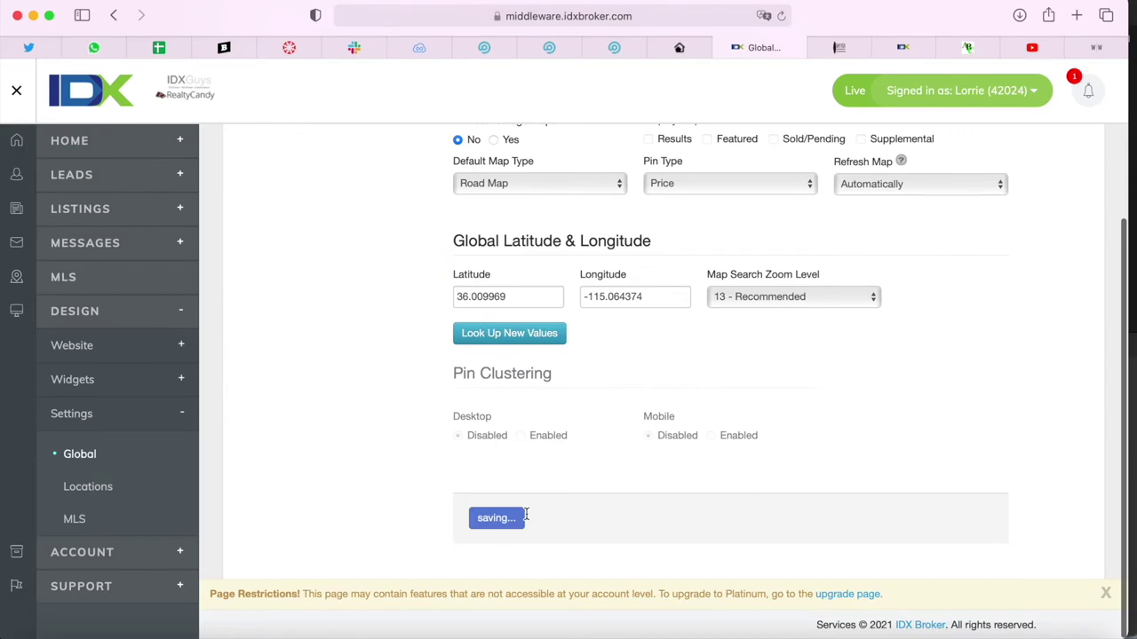
{"action": "scroll", "coordinate": [828, 400], "scroll_direction": "up", "scroll_amount": 5}
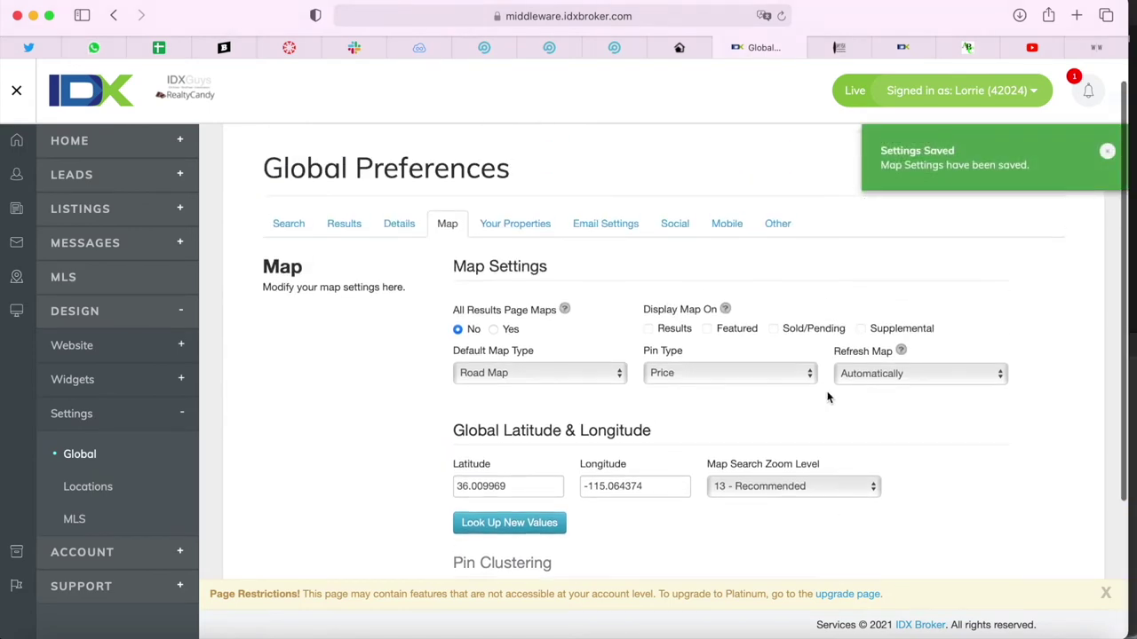
{"action": "left_click", "coordinate": [839, 47]}
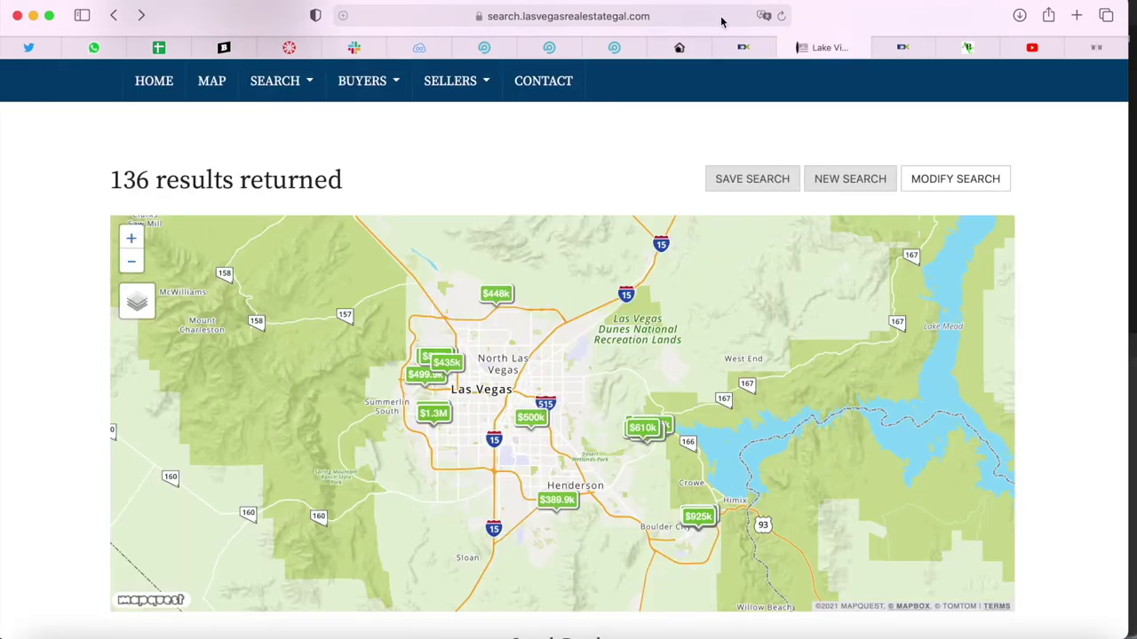
Step: Reload the live site and confirm 68 results appear as cards with no map
{"action": "key", "text": "super+r"}
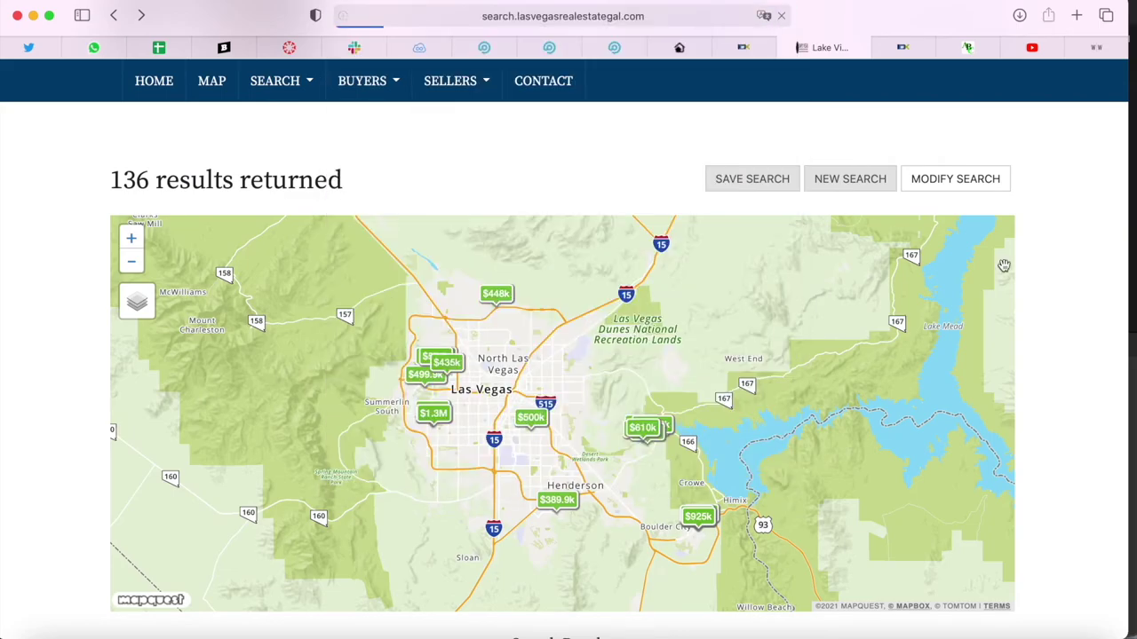
{"action": "scroll", "coordinate": [1053, 307], "scroll_direction": "down", "scroll_amount": 5}
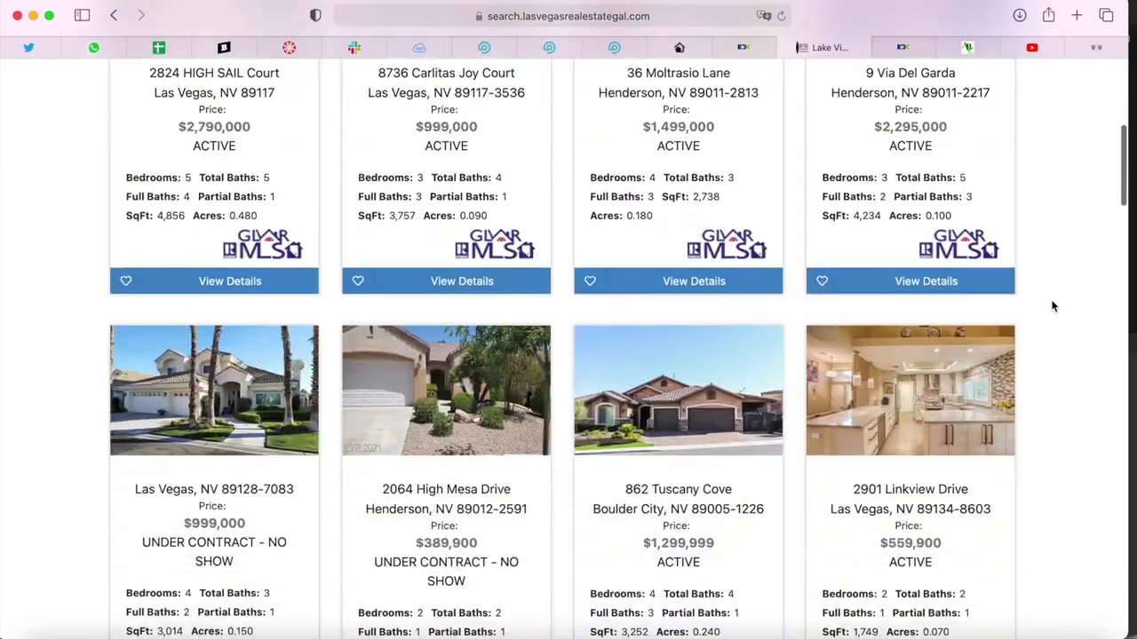
{"action": "scroll", "coordinate": [1052, 307], "scroll_direction": "down", "scroll_amount": 20}
{"action": "scroll", "coordinate": [1052, 306], "scroll_direction": "down", "scroll_amount": 5}
{"action": "scroll", "coordinate": [1053, 306], "scroll_direction": "up", "scroll_amount": 20}
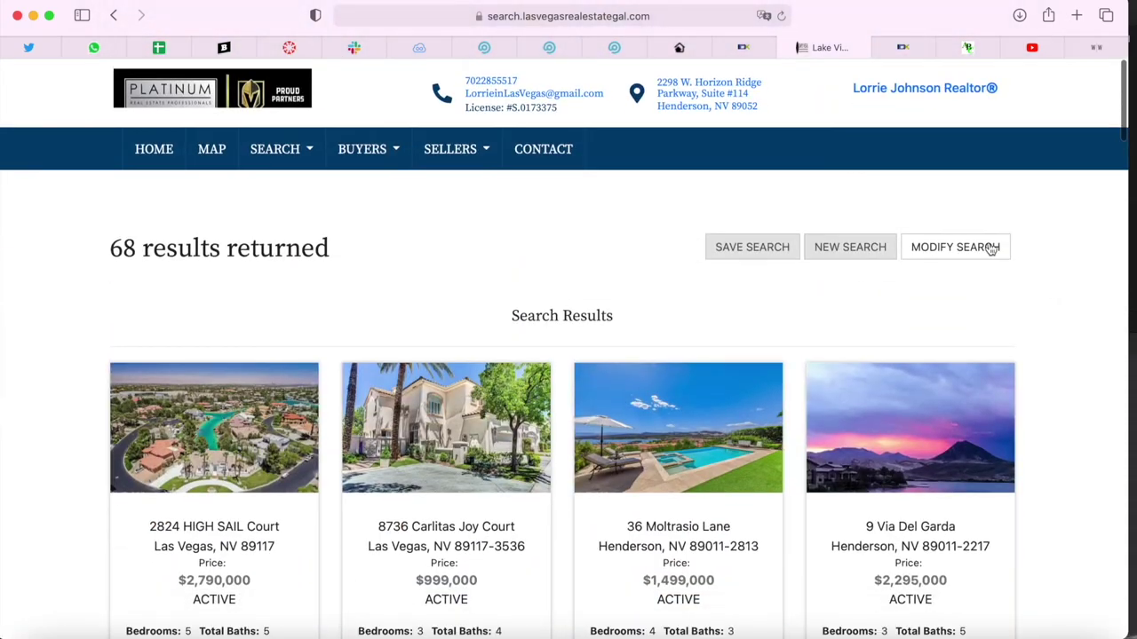
{"action": "key", "text": "ctrl+shift+Tab"}
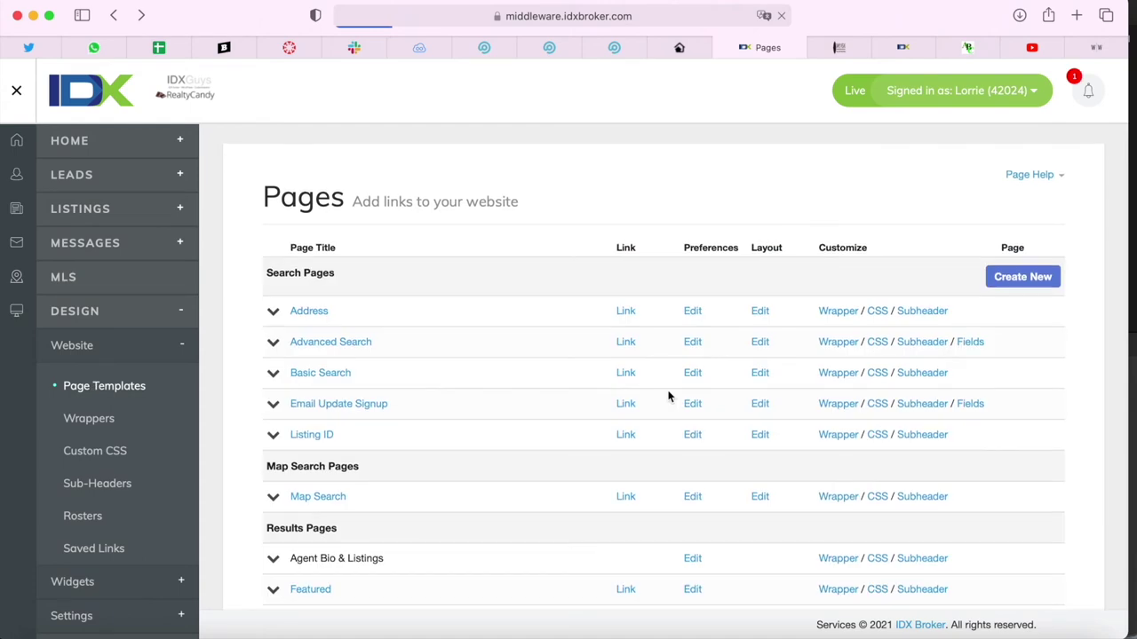
Step: Make Miami Results the active layout template for the Results page
{"action": "scroll", "coordinate": [729, 414], "scroll_direction": "down", "scroll_amount": 5}
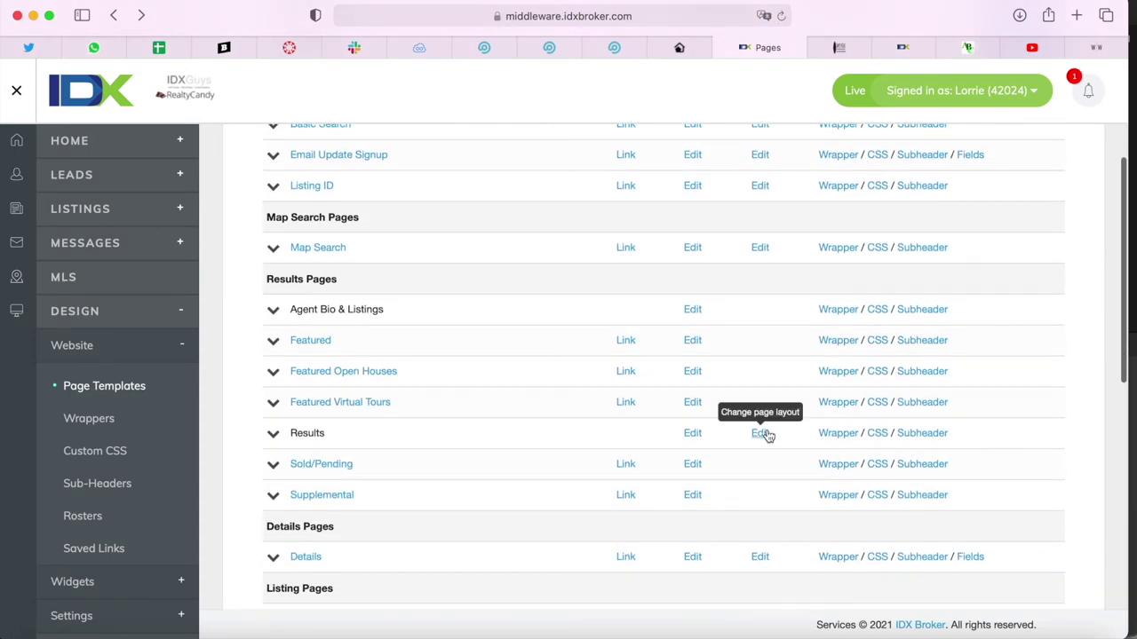
{"action": "left_click", "coordinate": [759, 433]}
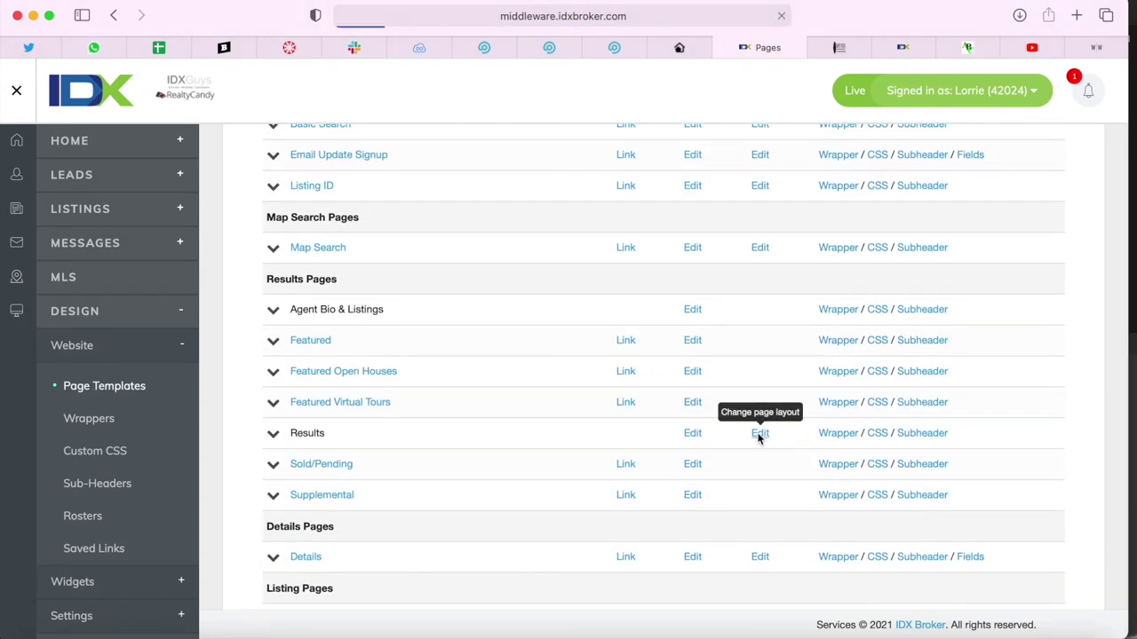
{"action": "scroll", "coordinate": [758, 439], "scroll_direction": "down", "scroll_amount": 5}
{"action": "scroll", "coordinate": [757, 439], "scroll_direction": "down", "scroll_amount": 10}
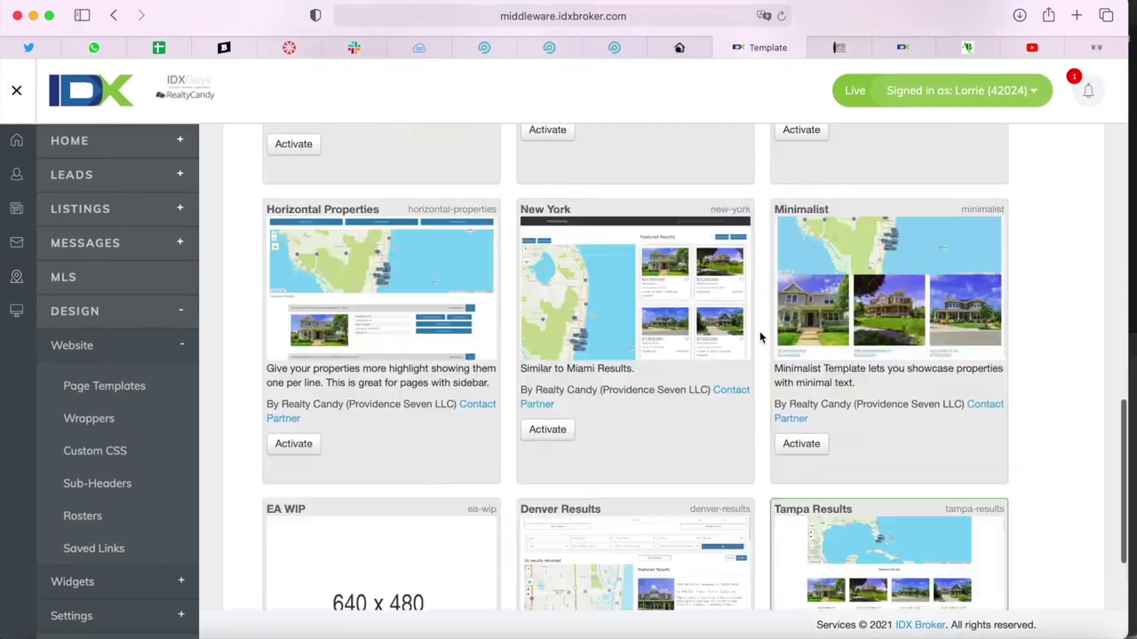
{"action": "scroll", "coordinate": [644, 283], "scroll_direction": "down", "scroll_amount": 5}
{"action": "scroll", "coordinate": [644, 282], "scroll_direction": "down", "scroll_amount": 4}
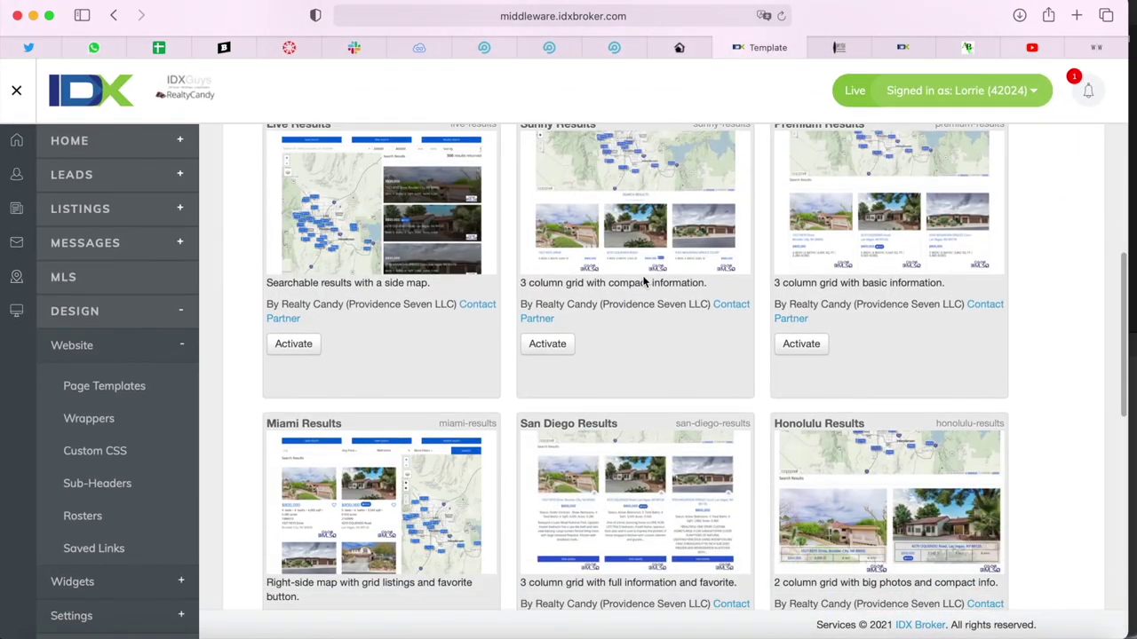
{"action": "scroll", "coordinate": [312, 418], "scroll_direction": "down", "scroll_amount": 3}
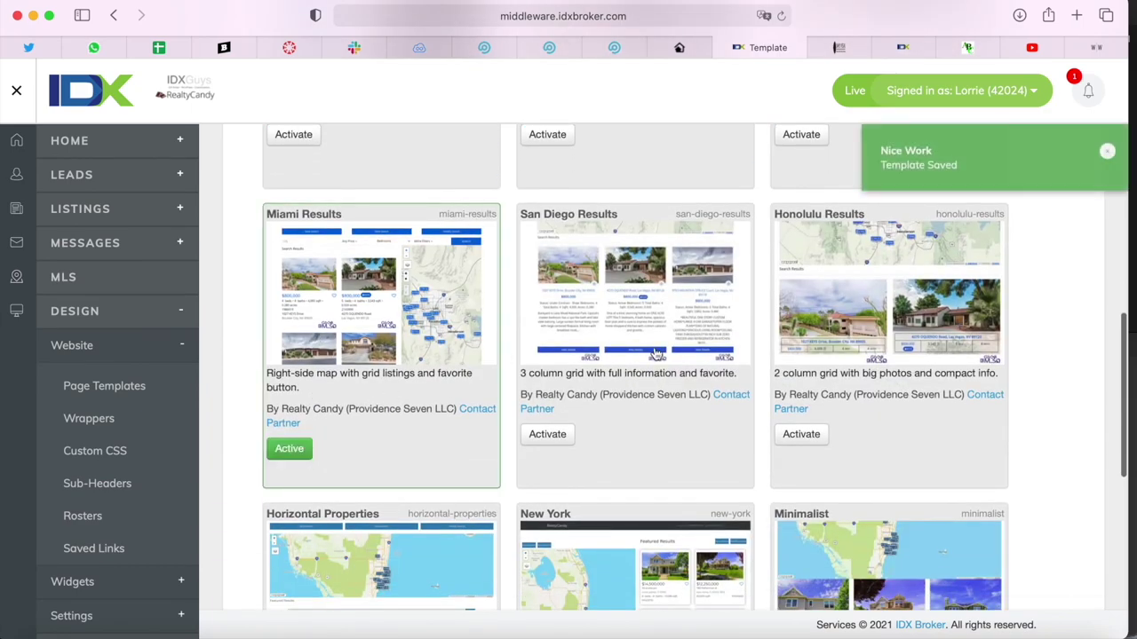
{"action": "scroll", "coordinate": [656, 353], "scroll_direction": "down", "scroll_amount": 7}
{"action": "scroll", "coordinate": [655, 353], "scroll_direction": "up", "scroll_amount": 8}
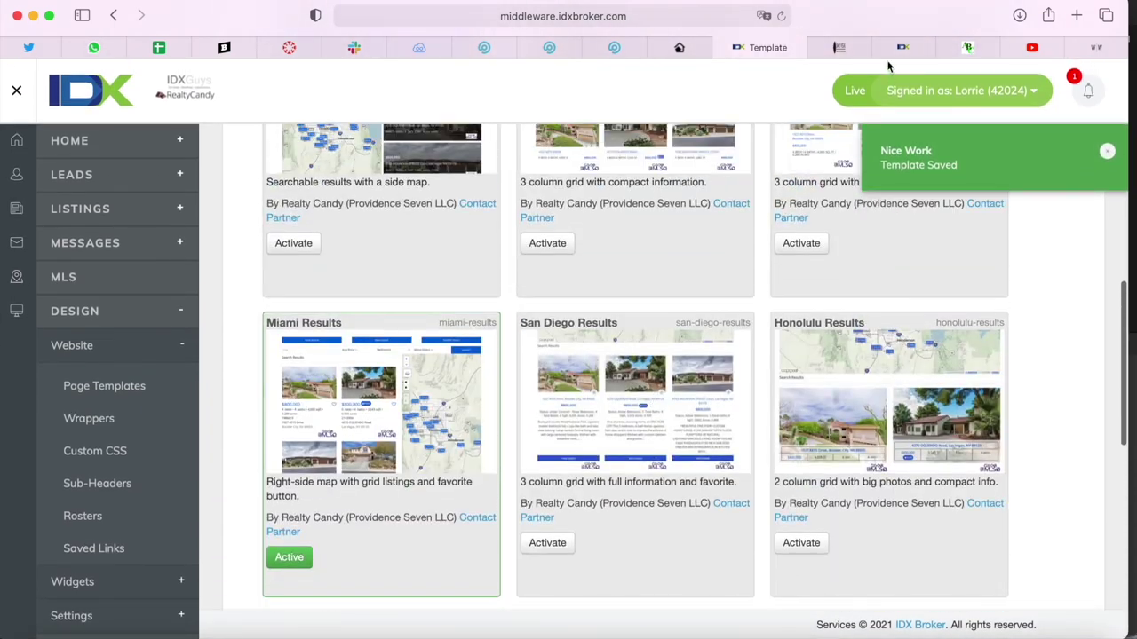
Step: Reload the live search results page in the site tab
{"action": "left_click", "coordinate": [842, 47]}
{"action": "left_click", "coordinate": [672, 18]}
{"action": "key", "text": "Return"}
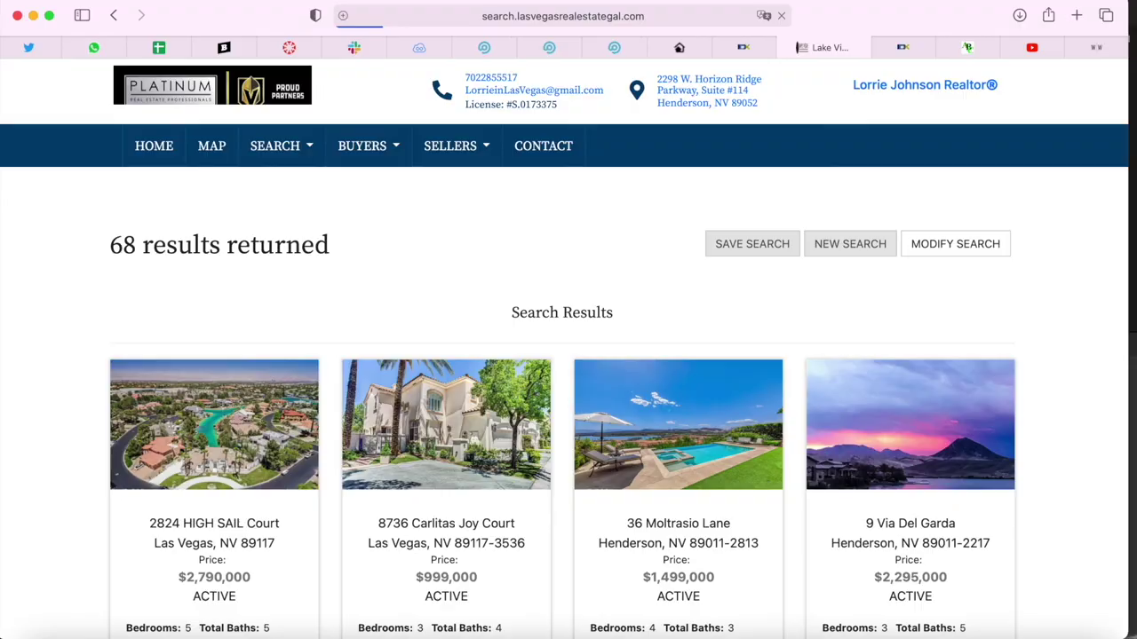
Step: Review the reloaded results: two listings per row, large photos, no map
{"action": "scroll", "coordinate": [897, 306], "scroll_direction": "down", "scroll_amount": 20}
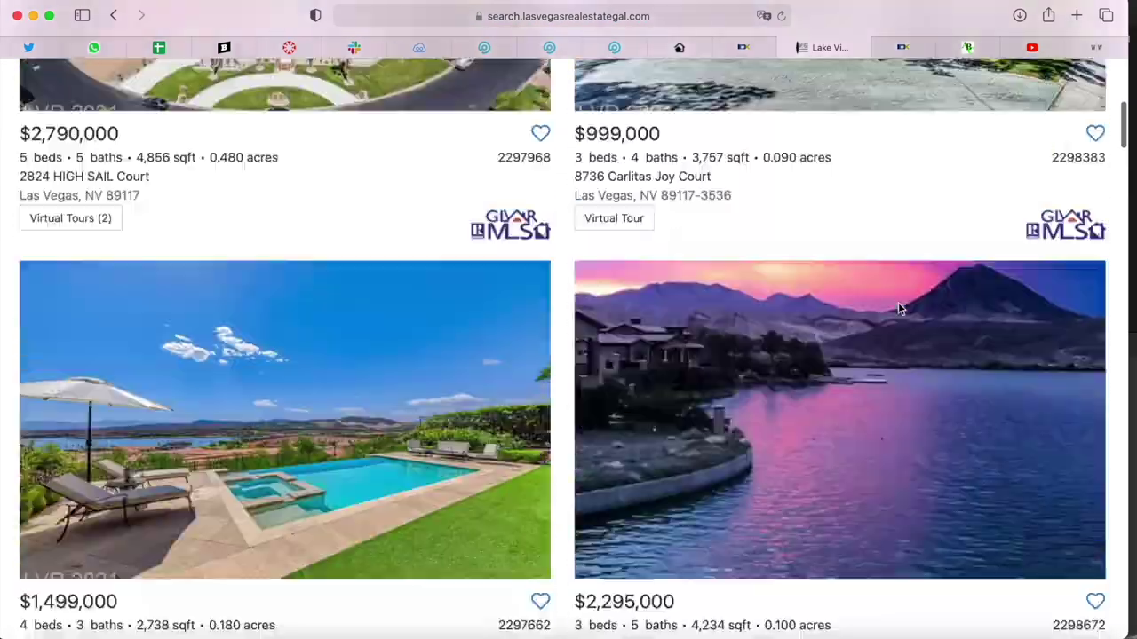
{"action": "scroll", "coordinate": [899, 309], "scroll_direction": "down", "scroll_amount": 15}
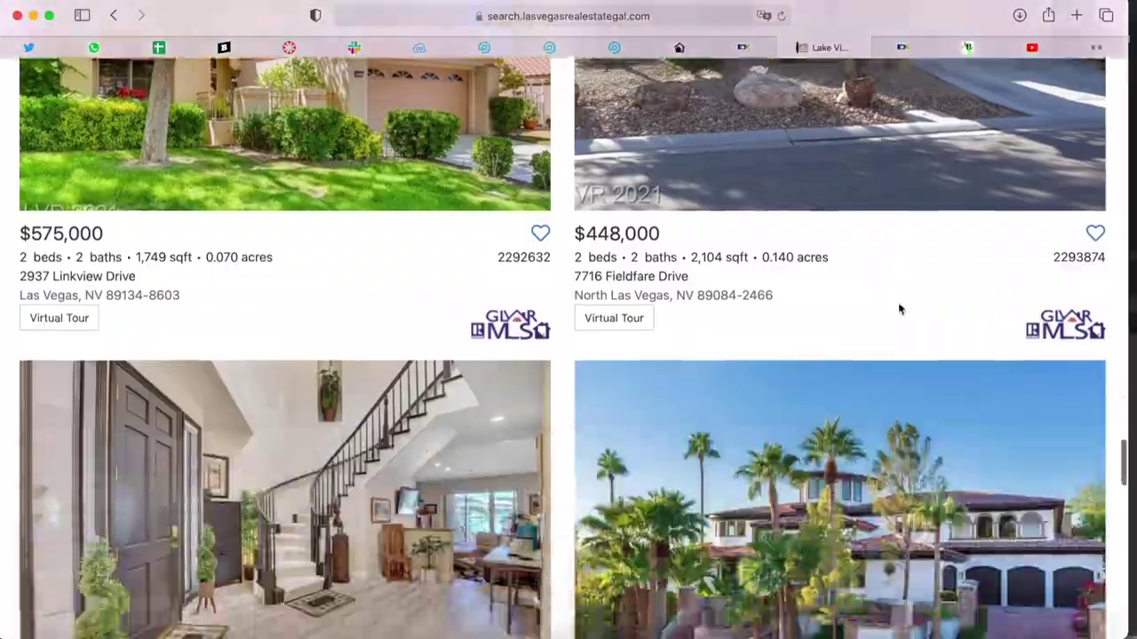
{"action": "scroll", "coordinate": [898, 308], "scroll_direction": "up", "scroll_amount": 8}
{"action": "scroll", "coordinate": [898, 308], "scroll_direction": "up", "scroll_amount": 20}
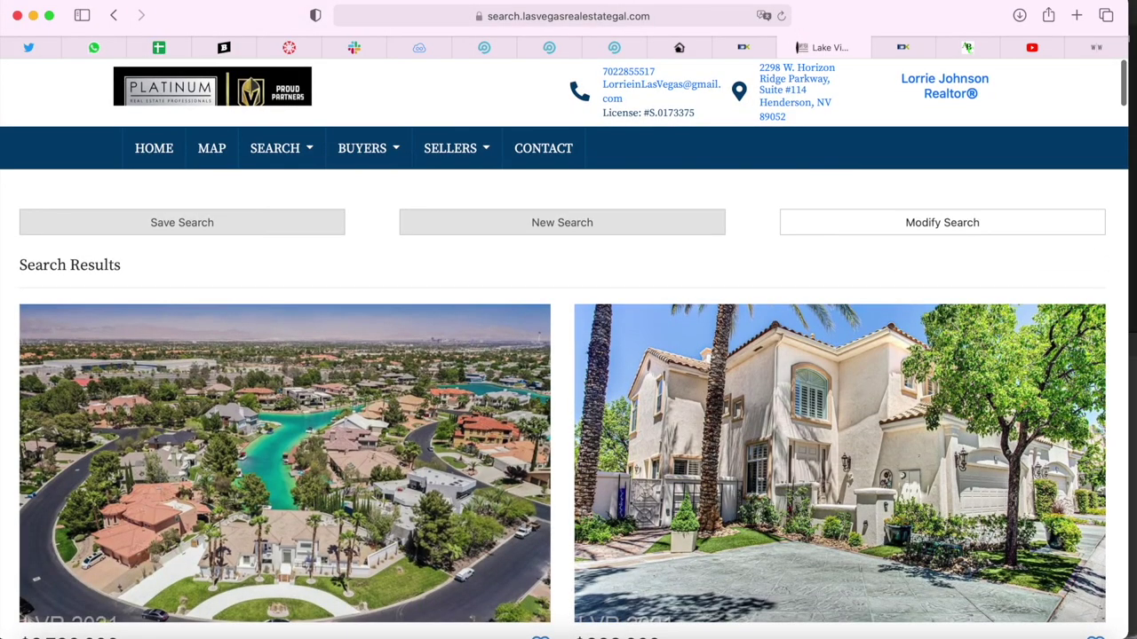
{"action": "scroll", "coordinate": [831, 234], "scroll_direction": "down", "scroll_amount": 3}
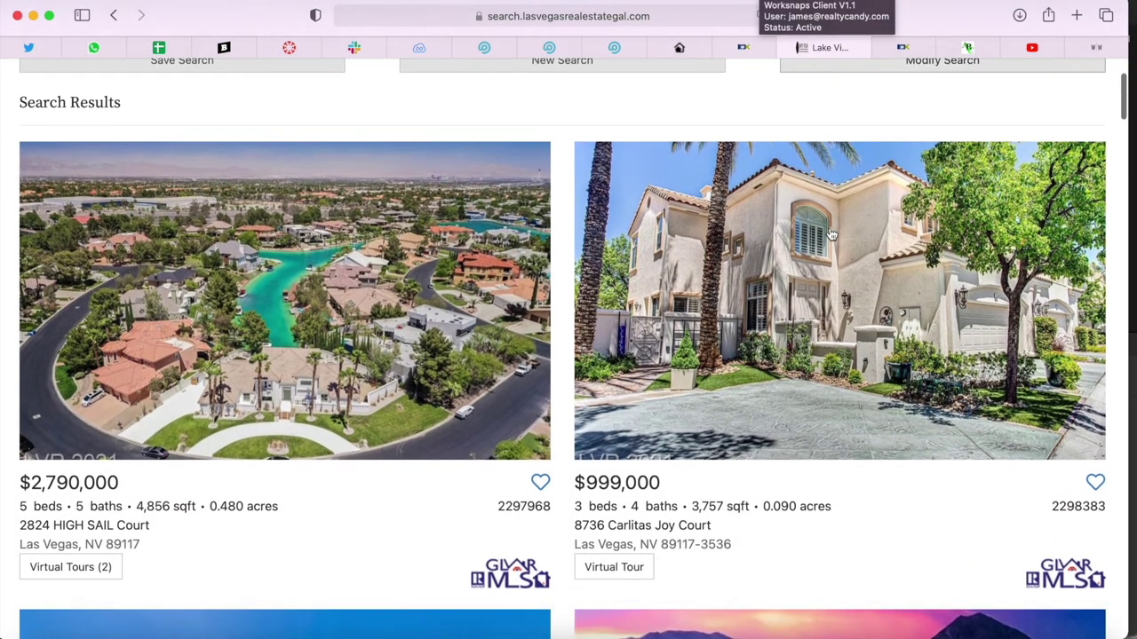